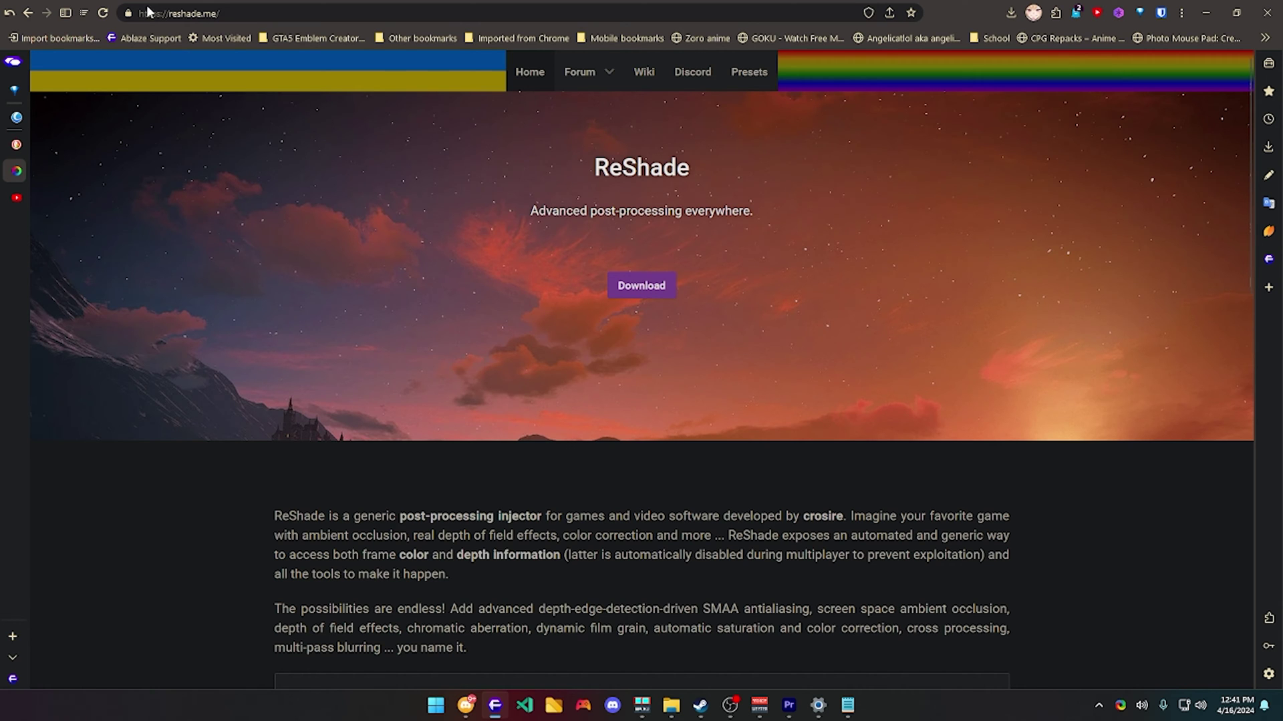
Step: Download ReShade 6.1.1 with full add-on support and launch its setup, acknowledging the single-player warning
{"action": "scroll", "coordinate": [706, 297], "scroll_direction": "down", "scroll_amount": 15}
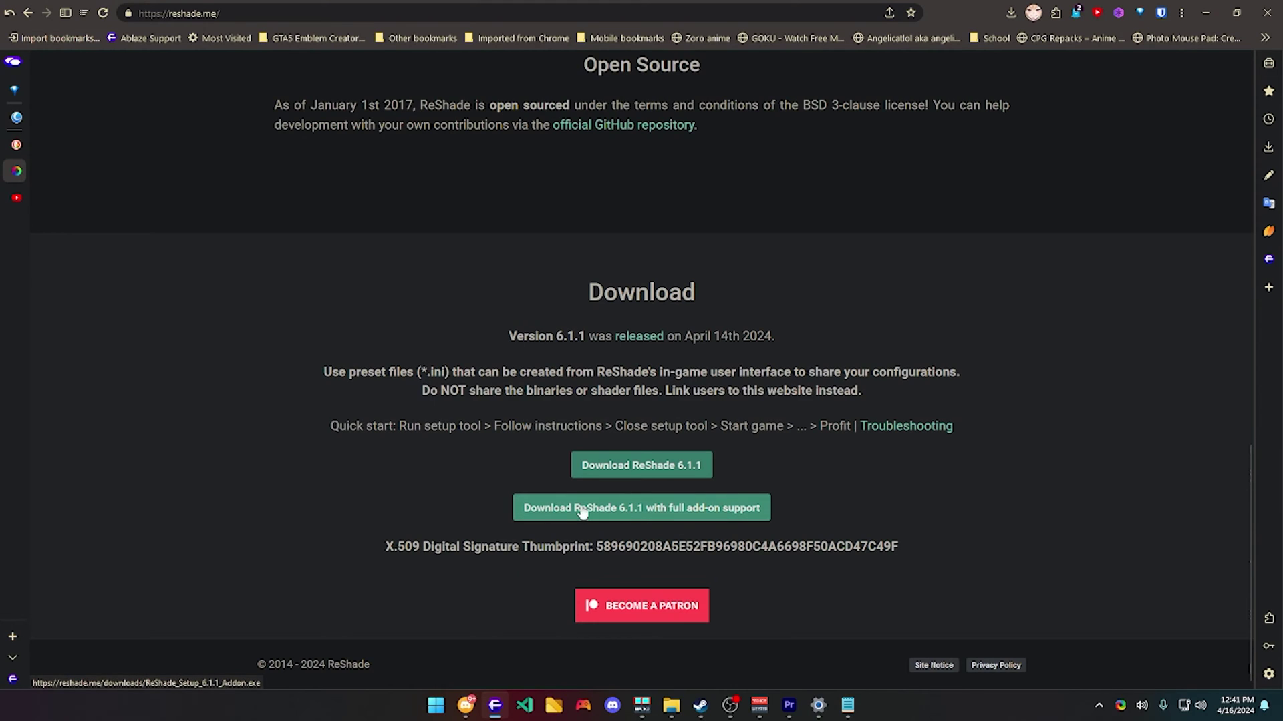
{"action": "left_click", "coordinate": [700, 511]}
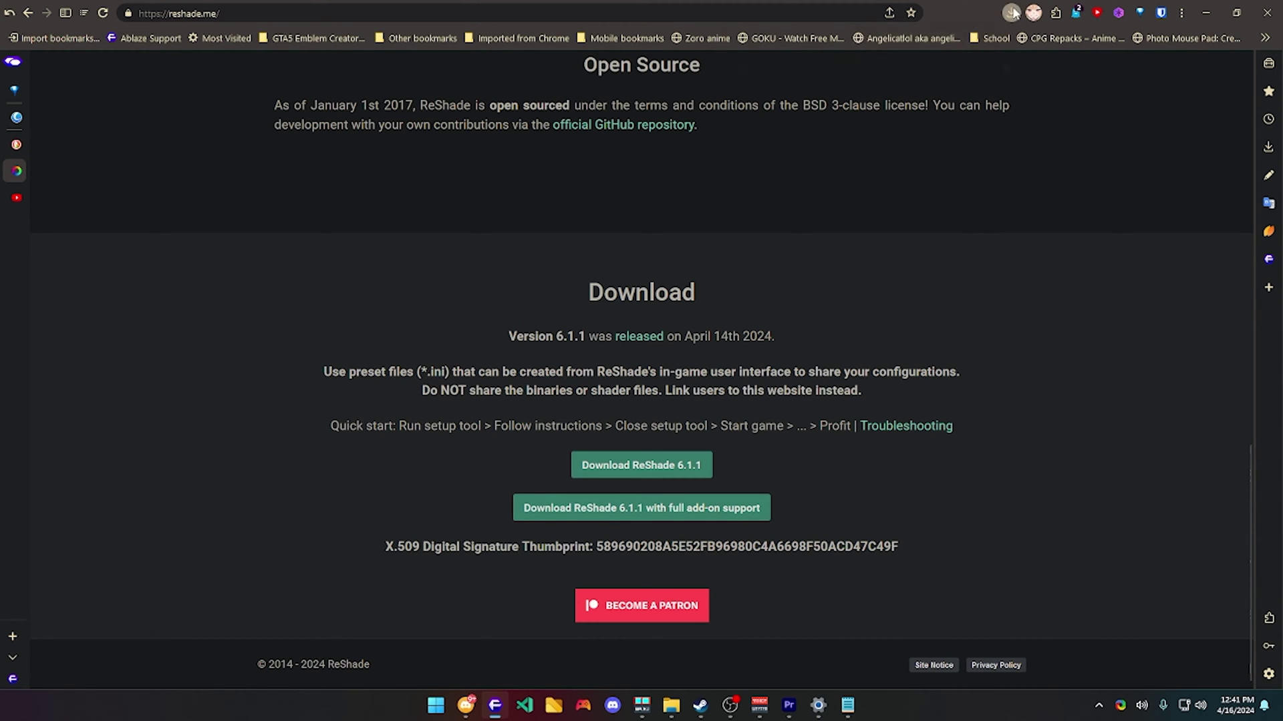
{"action": "left_click", "coordinate": [820, 77]}
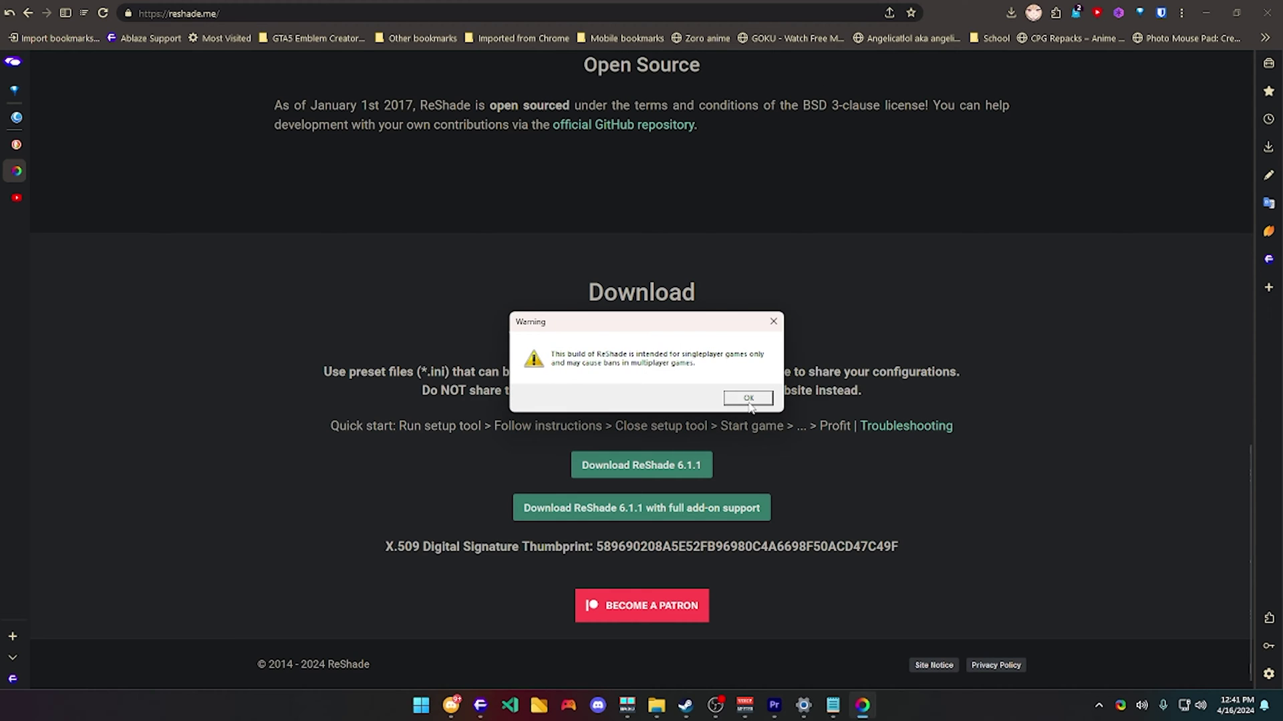
{"action": "left_click", "coordinate": [743, 399]}
Step: Find "pixel" in the game list, choose Pixel Gun 3D as the target and set its rendering API to DirectX 10/11/12
{"action": "left_click", "coordinate": [560, 470]}
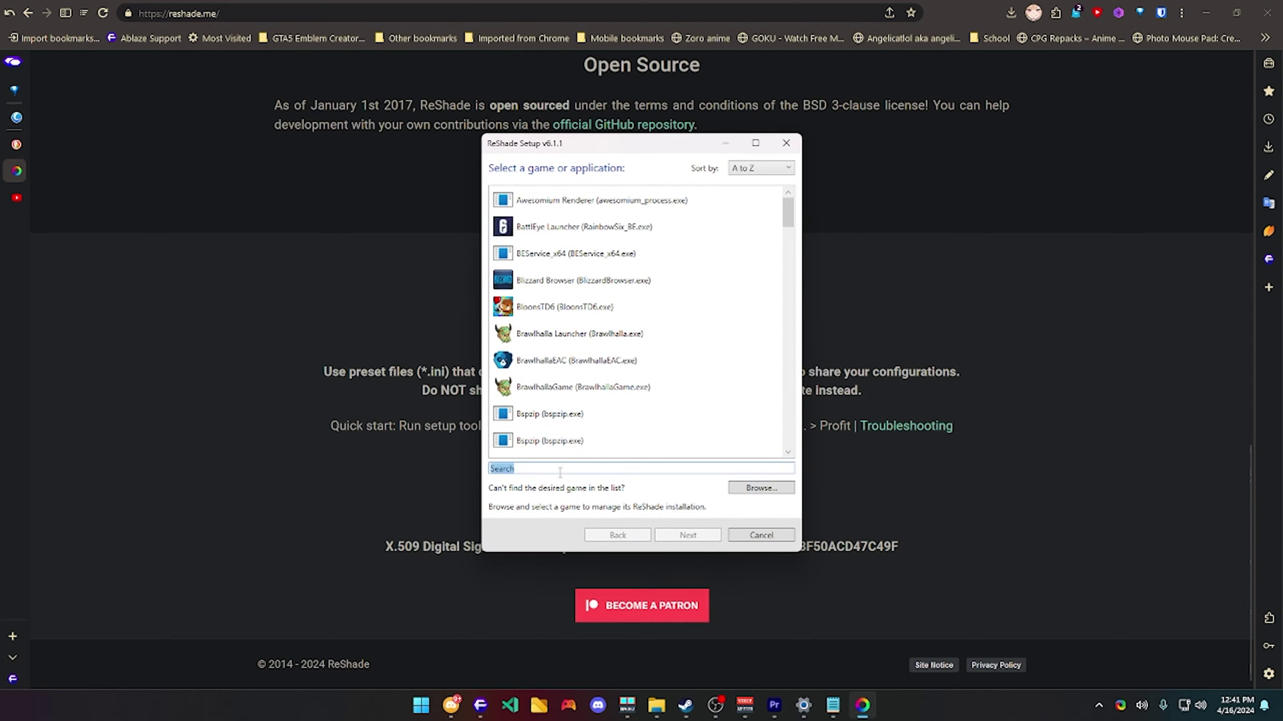
{"action": "type", "text": "pixel"}
{"action": "left_click", "coordinate": [566, 199]}
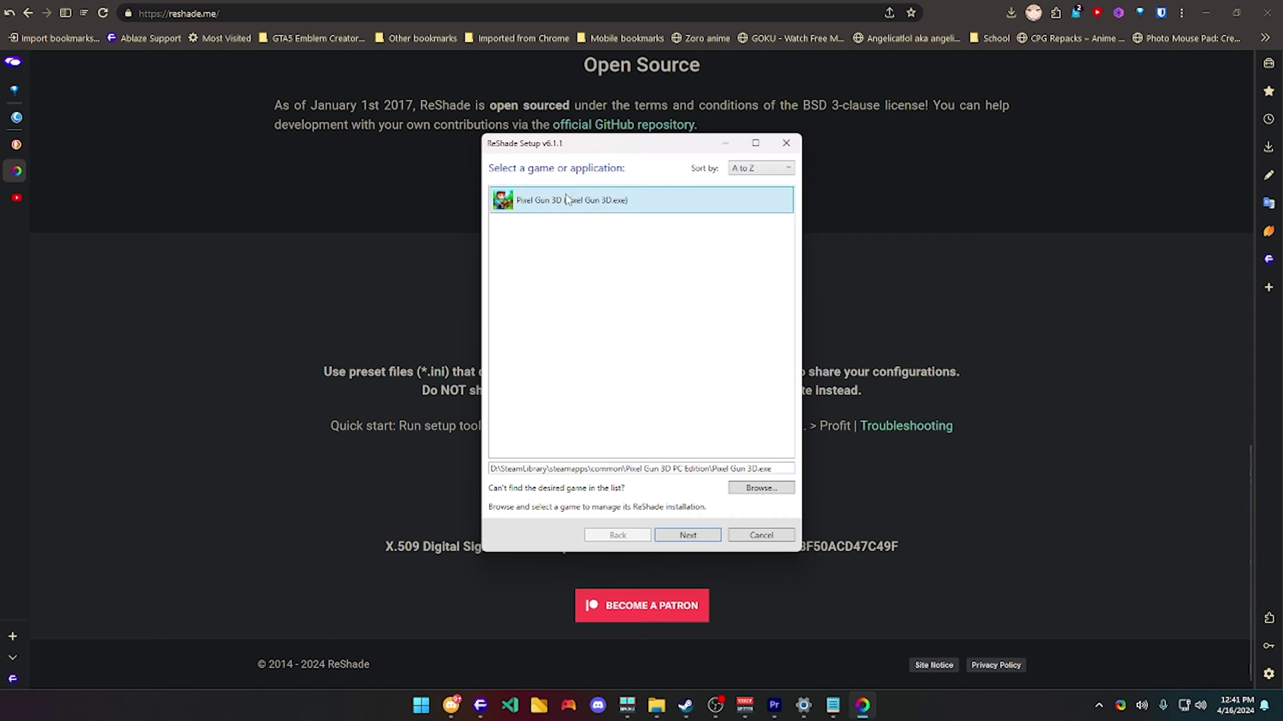
{"action": "left_click", "coordinate": [675, 537]}
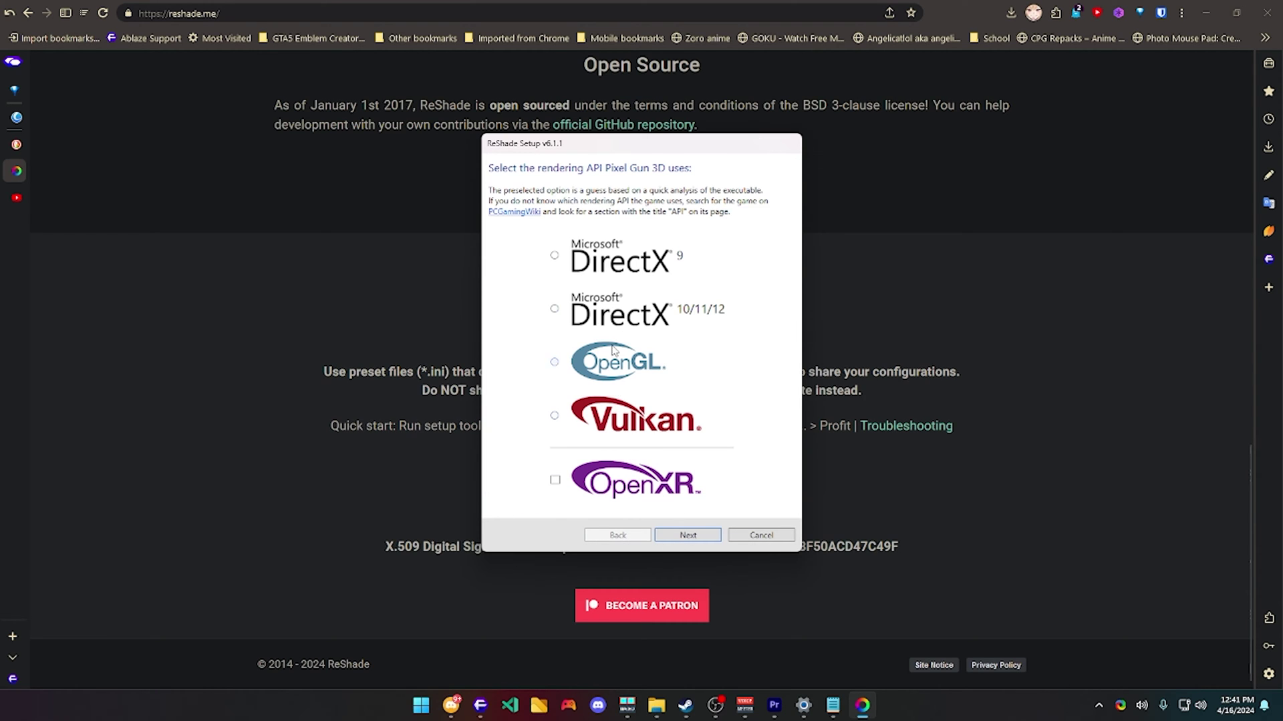
{"action": "left_click", "coordinate": [555, 309]}
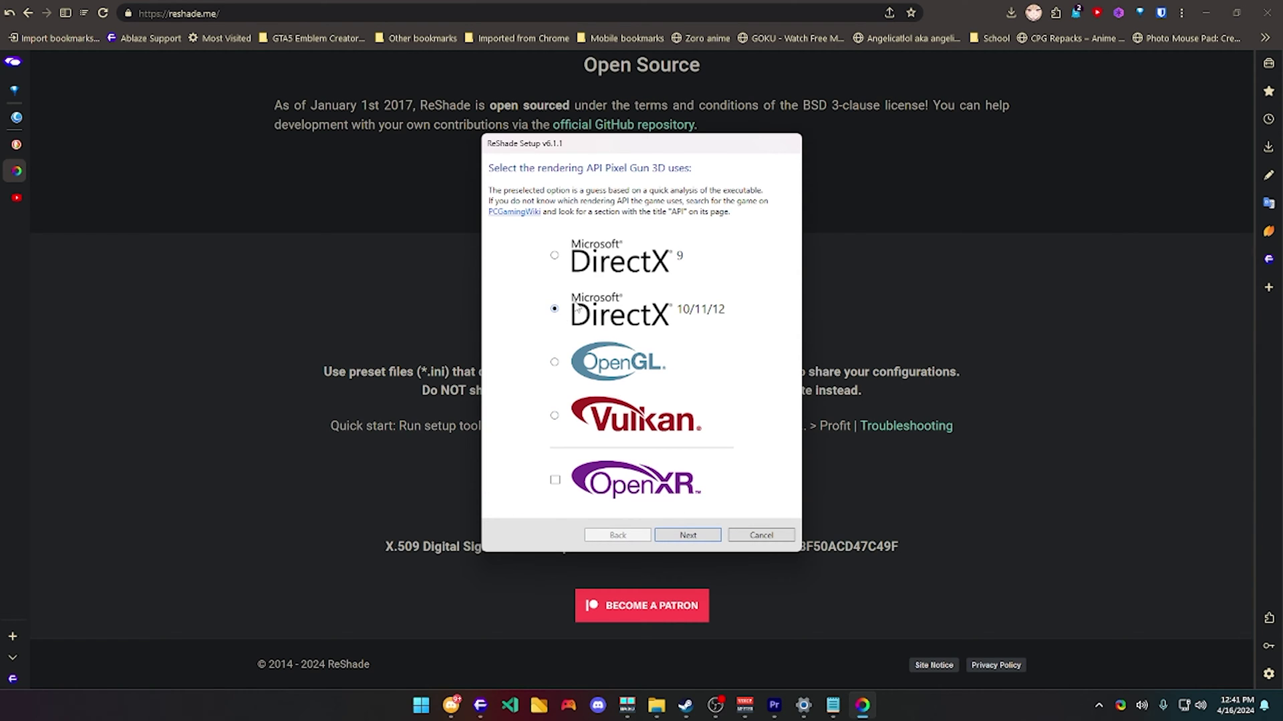
{"action": "left_click", "coordinate": [701, 535]}
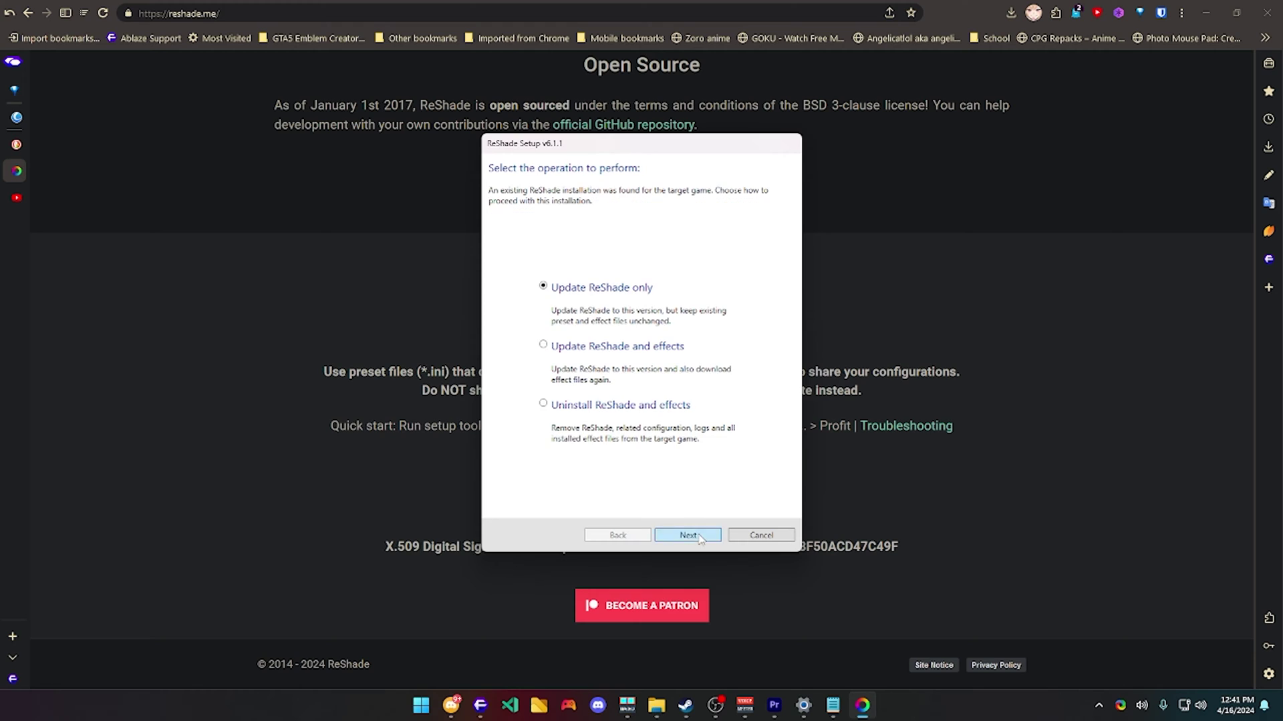
Step: Choose to update ReShade and effects, and mark the SweetFX by CeeJay.dk package for installation
{"action": "left_click", "coordinate": [596, 348]}
{"action": "left_click", "coordinate": [693, 536]}
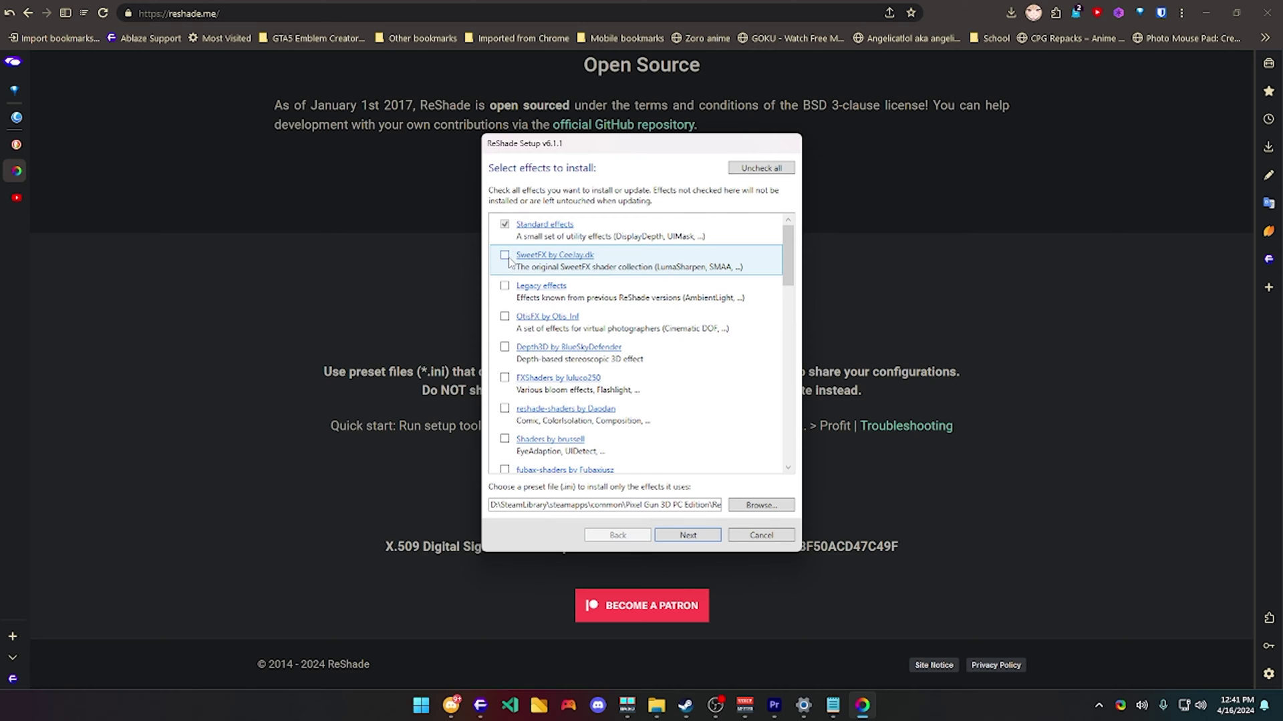
{"action": "scroll", "coordinate": [509, 262], "scroll_direction": "down", "scroll_amount": 3}
{"action": "scroll", "coordinate": [509, 262], "scroll_direction": "up", "scroll_amount": 3}
{"action": "left_click", "coordinate": [505, 256]}
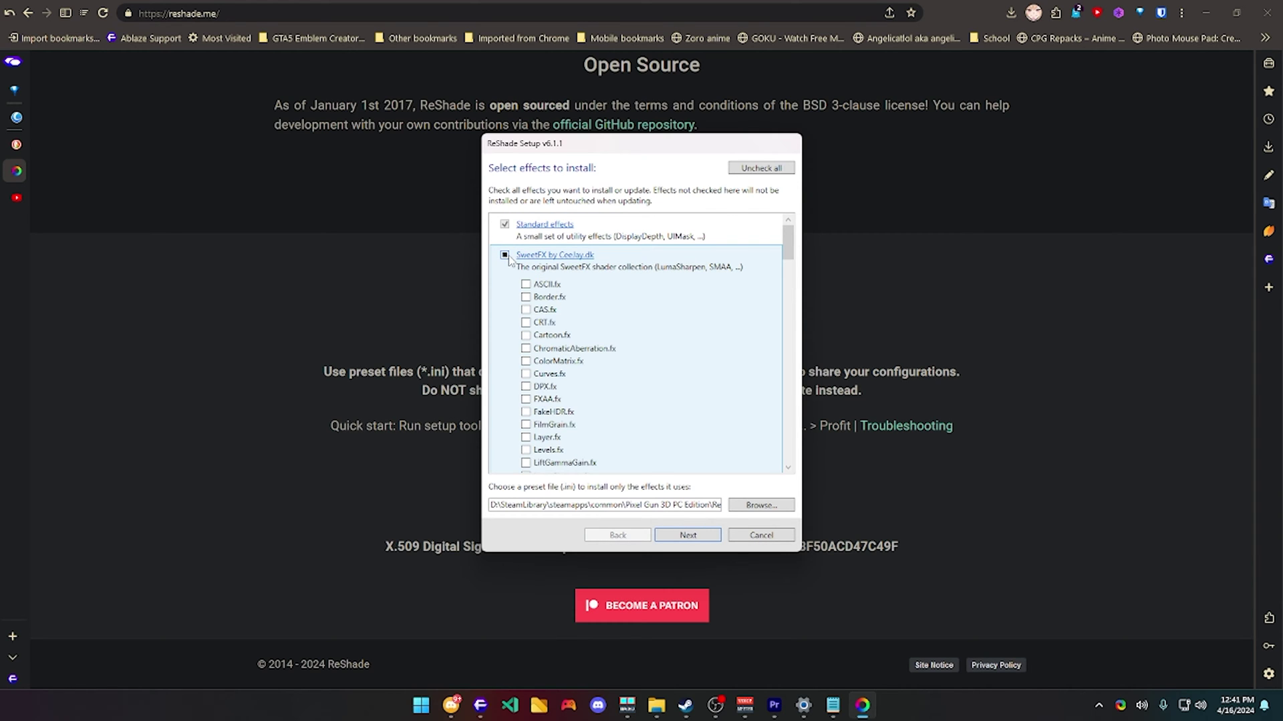
{"action": "left_click", "coordinate": [505, 256]}
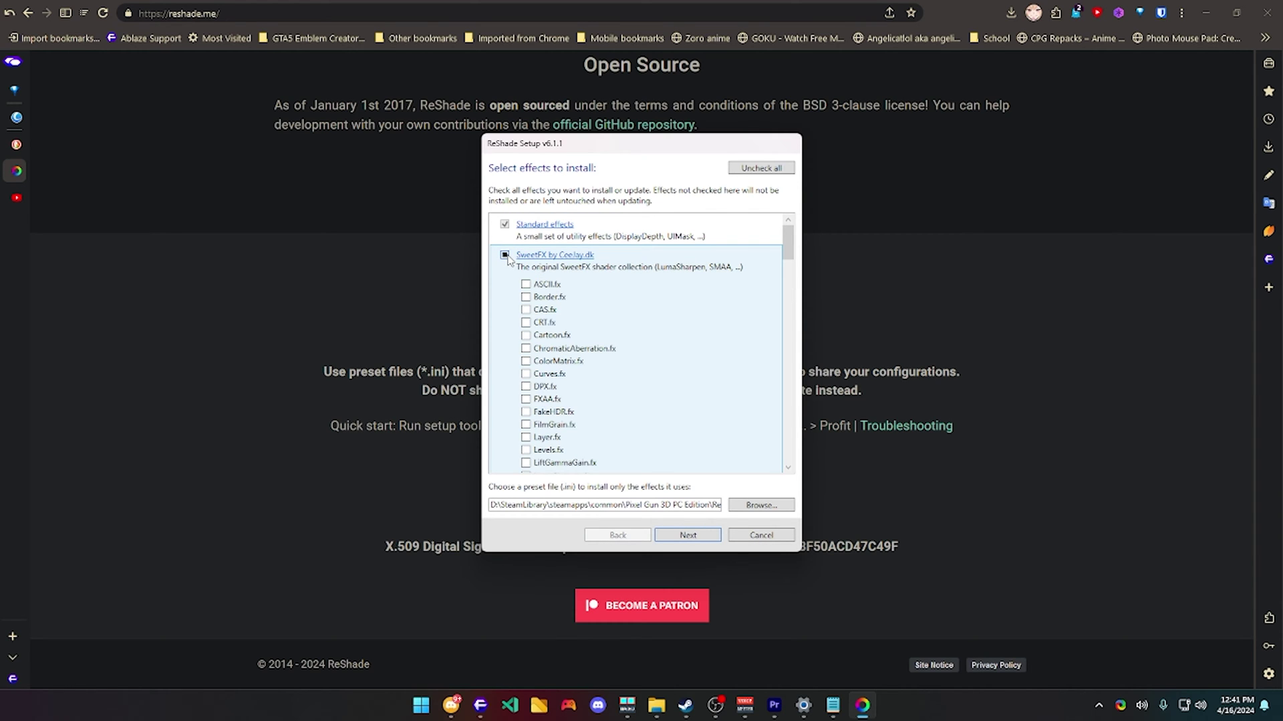
{"action": "left_click", "coordinate": [693, 534]}
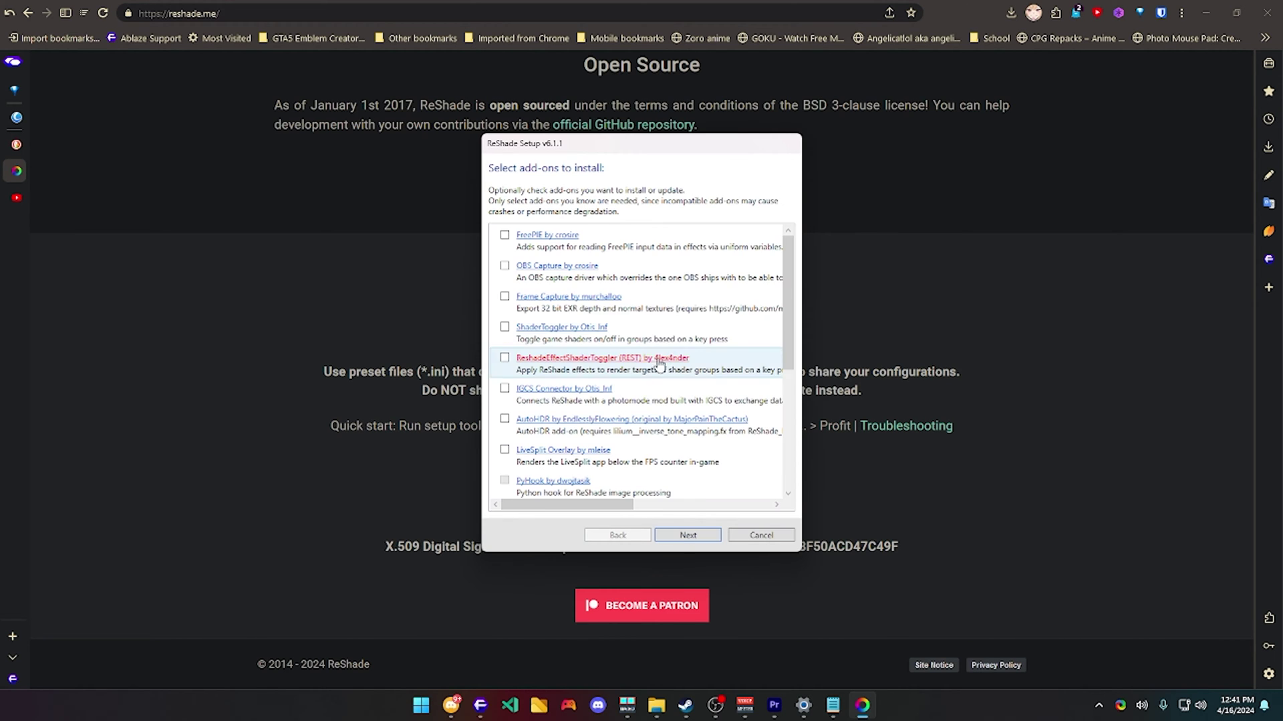
Step: Select the Adjust Depth by seri14 add-on, run the installation and finish the setup
{"action": "scroll", "coordinate": [636, 372], "scroll_direction": "down", "scroll_amount": 3}
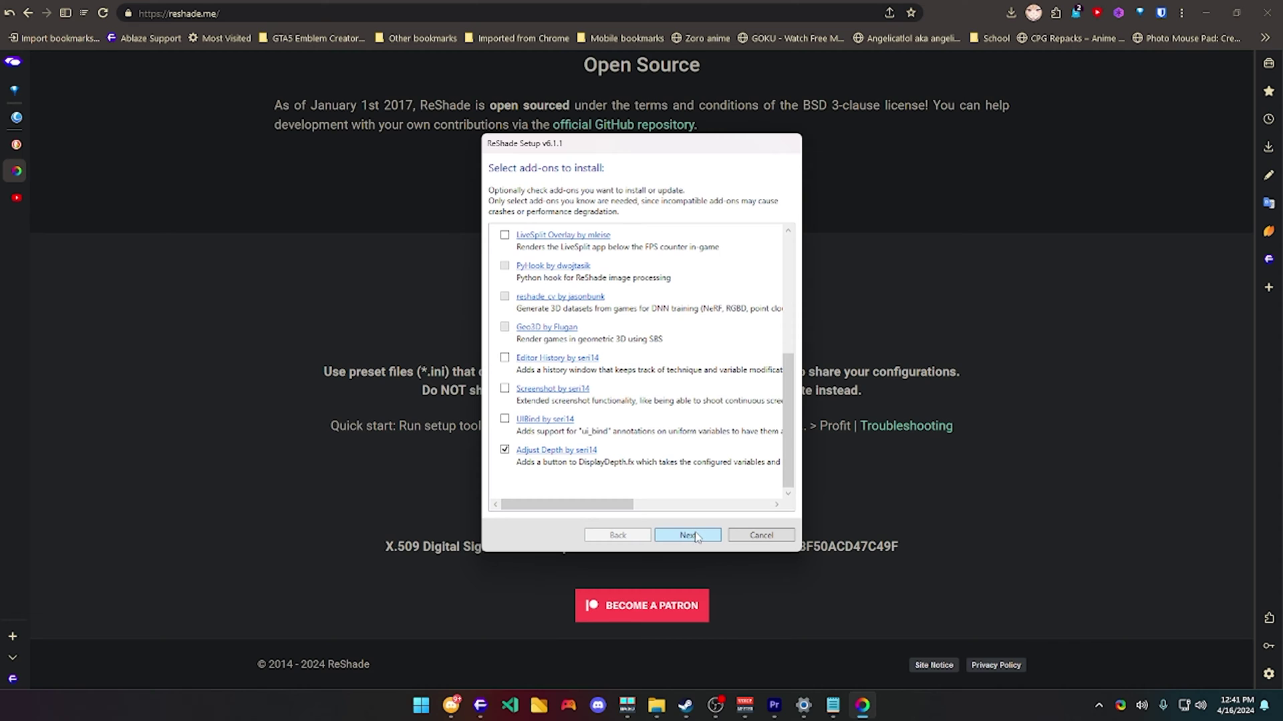
{"action": "left_click", "coordinate": [695, 536]}
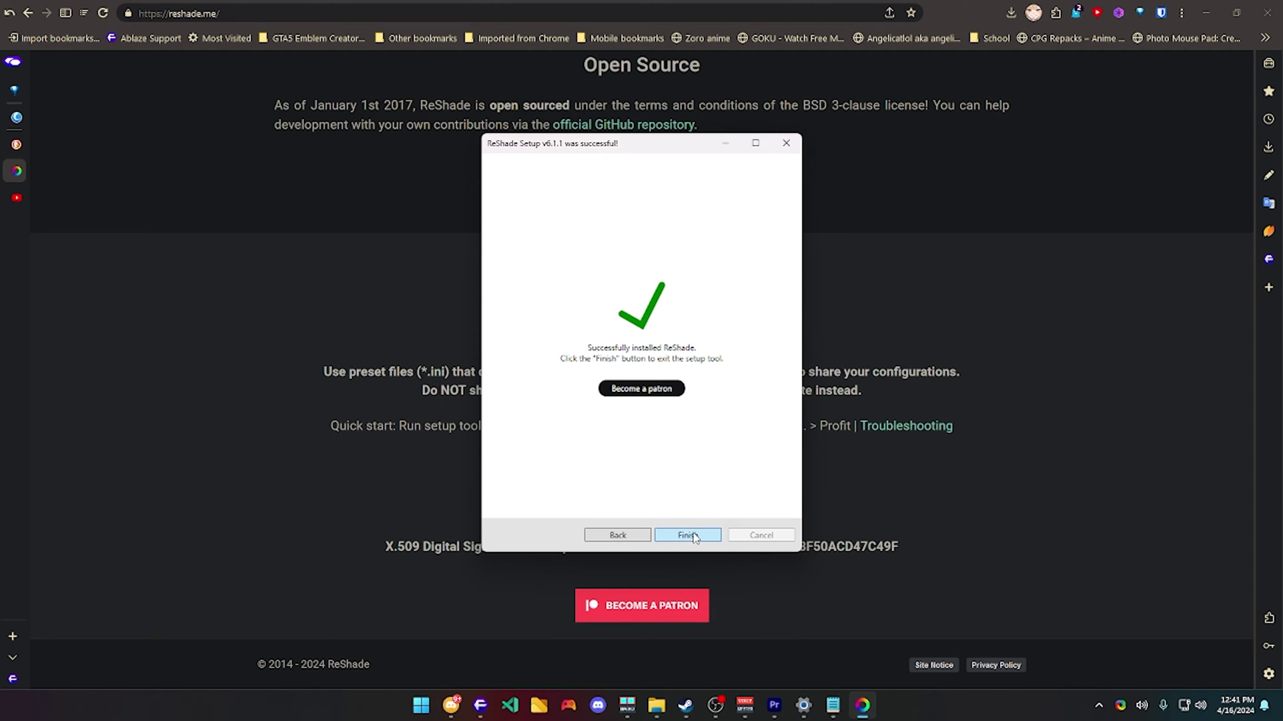
{"action": "left_click", "coordinate": [695, 536]}
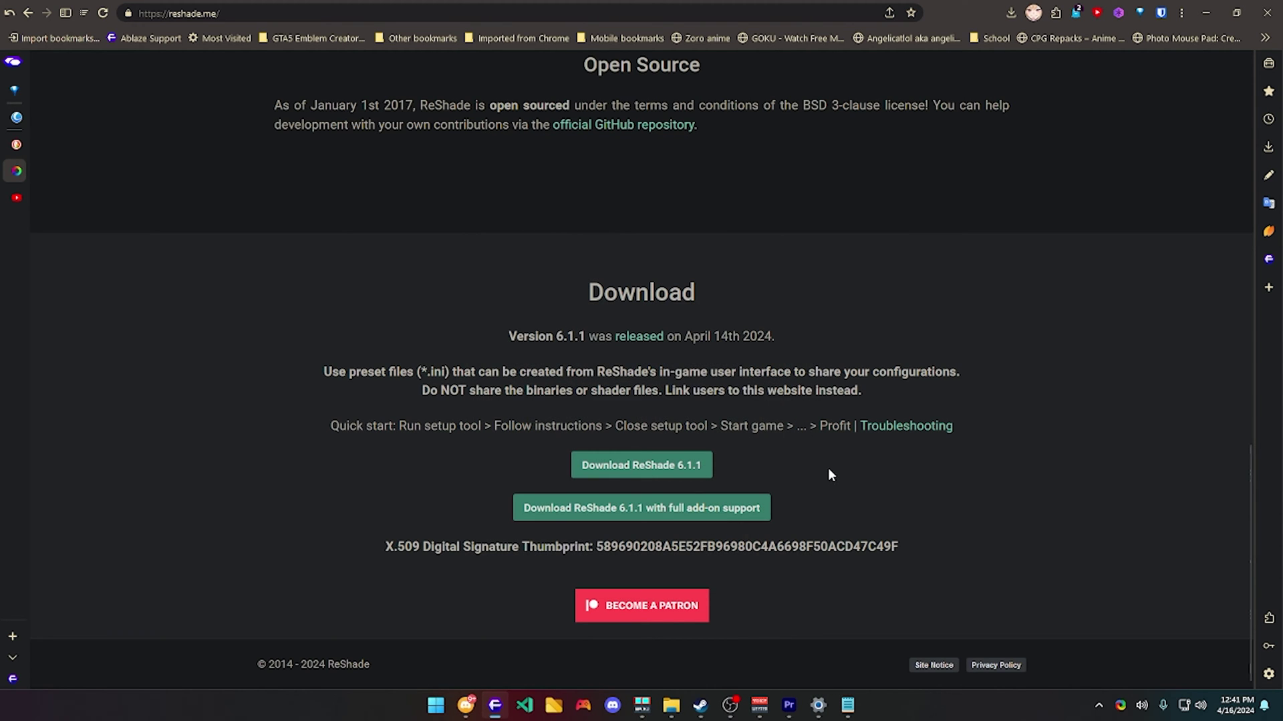
Step: Copy the Shaders and Textures folders from the extracted ReShade_GI_Beta_0.36.1 folder in Documents > Video
{"action": "scroll", "coordinate": [829, 469], "scroll_direction": "up", "scroll_amount": 15}
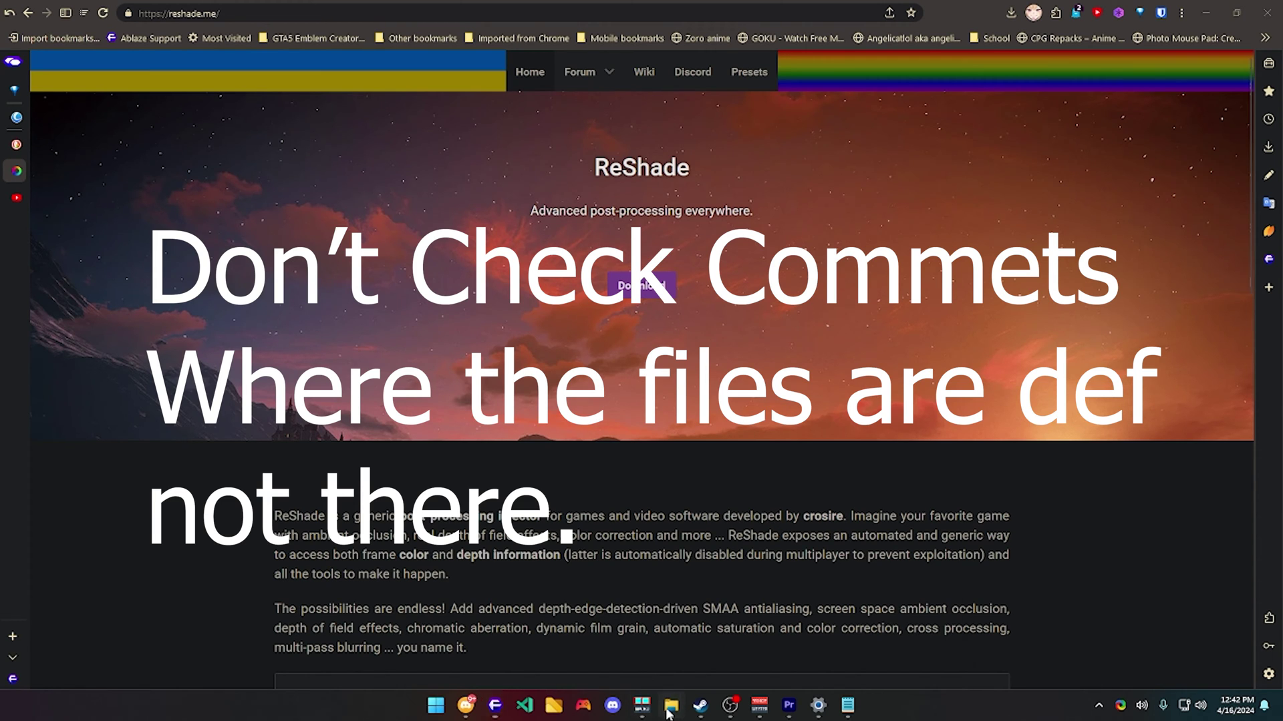
{"action": "mouse_move", "coordinate": [671, 705]}
{"action": "left_click", "coordinate": [735, 643]}
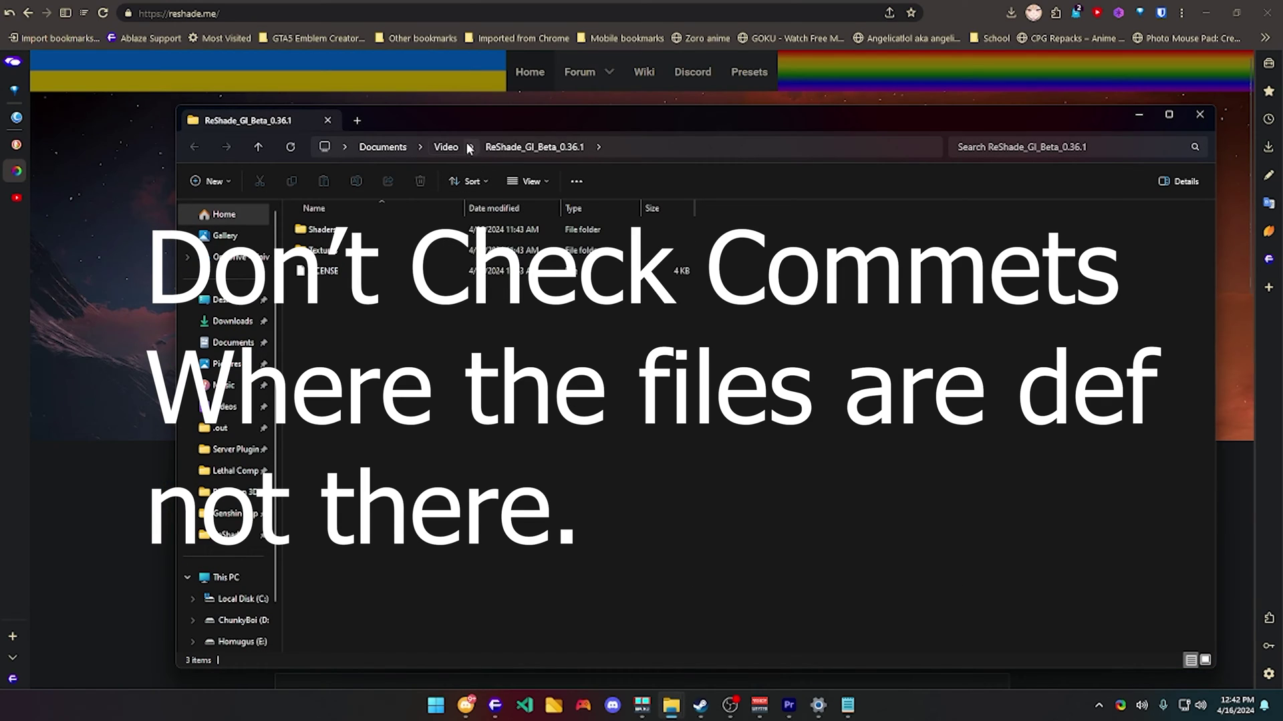
{"action": "left_click", "coordinate": [445, 147]}
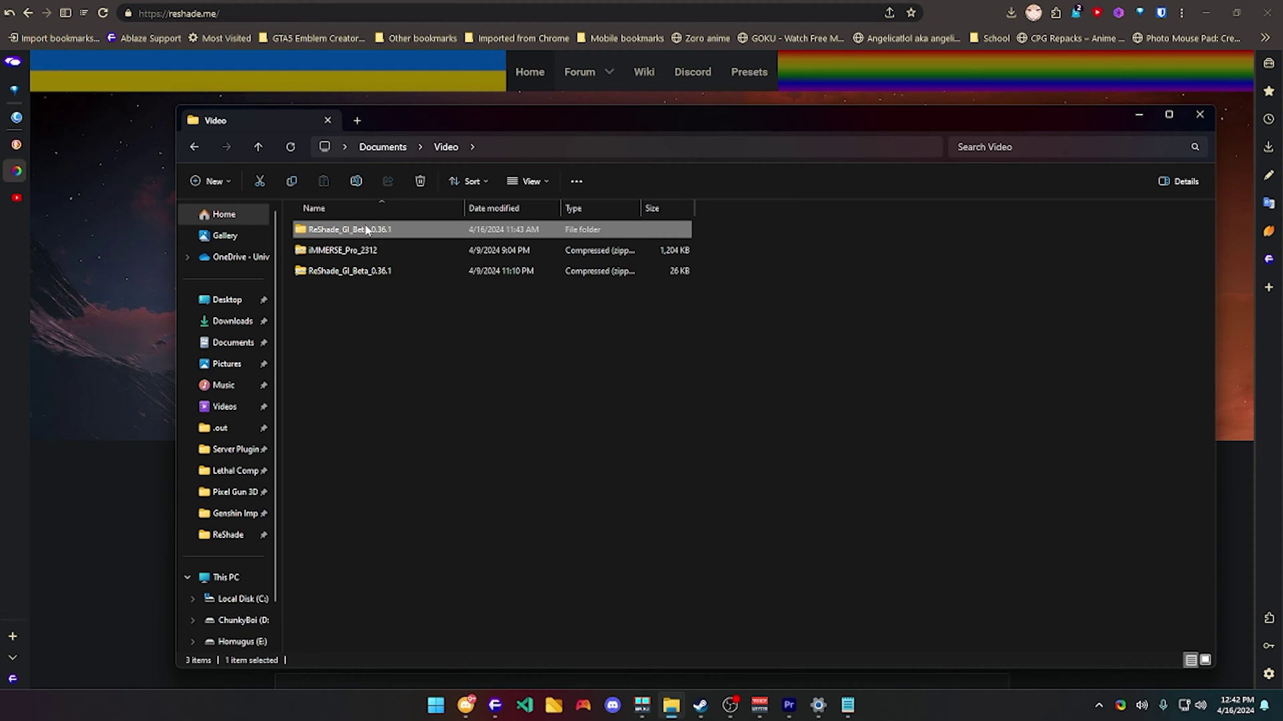
{"action": "double_click", "coordinate": [365, 228]}
{"action": "left_click_drag", "start_coordinate": [716, 261], "coordinate": [508, 231]}
{"action": "key", "text": "ctrl+c"}
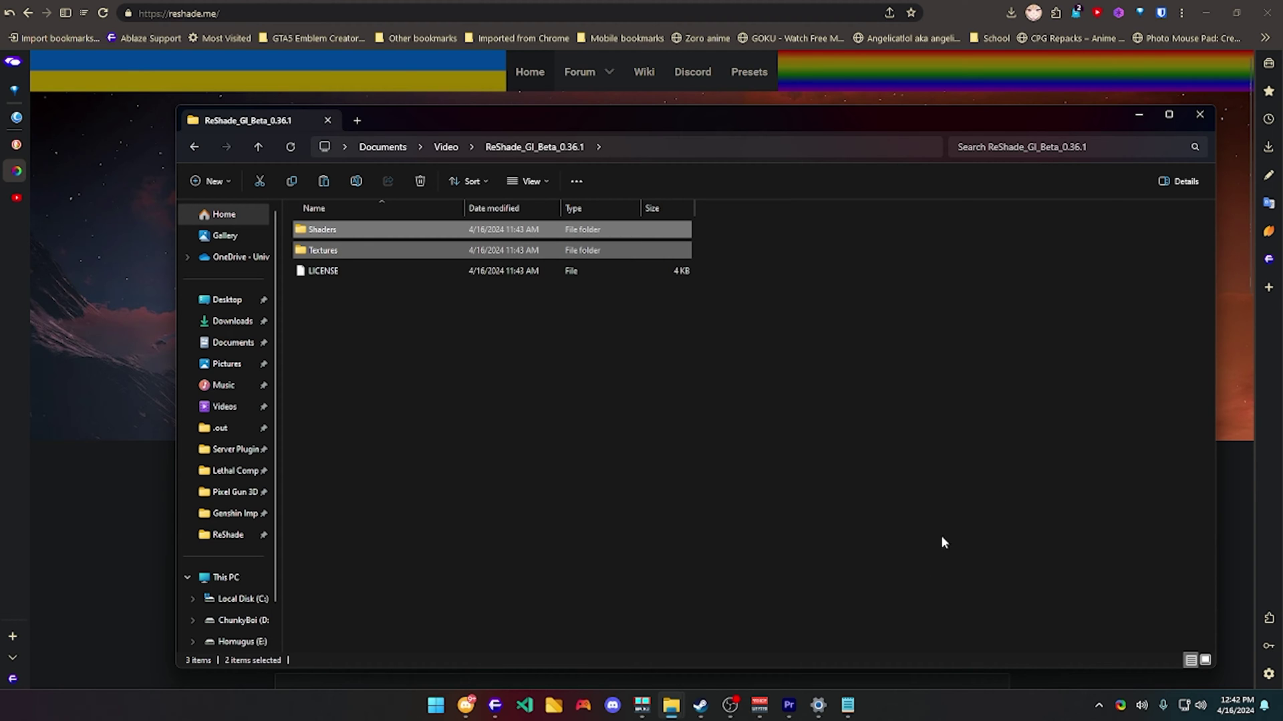
Step: Switch to Steam and browse the local files of Pixel Gun 3D: PC Edition
{"action": "left_click", "coordinate": [700, 704]}
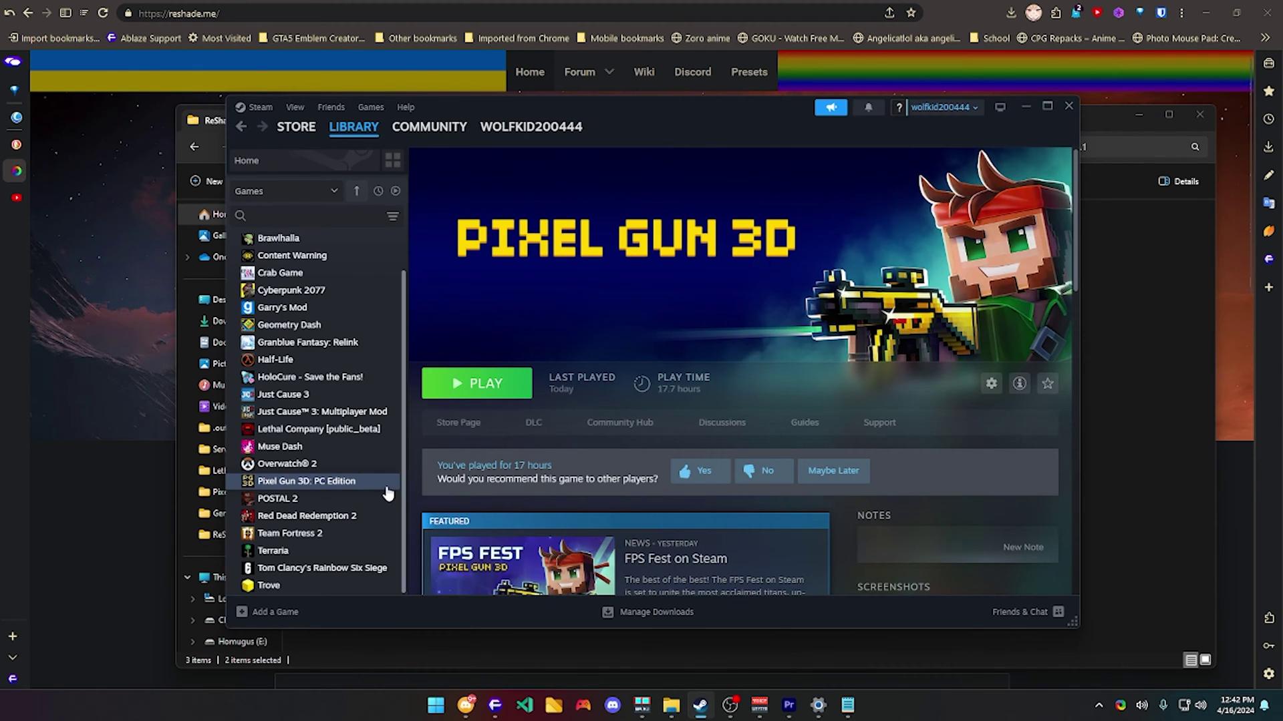
{"action": "right_click", "coordinate": [334, 493]}
{"action": "mouse_move", "coordinate": [374, 563]}
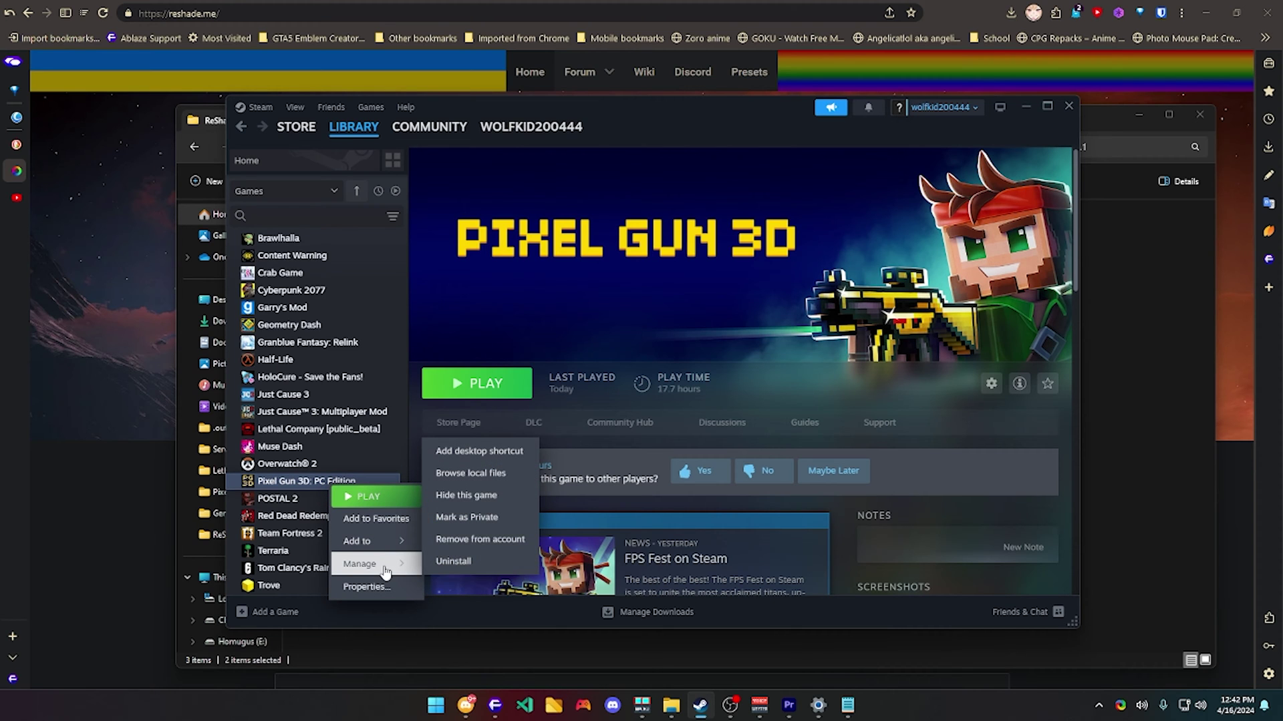
{"action": "left_click", "coordinate": [471, 473]}
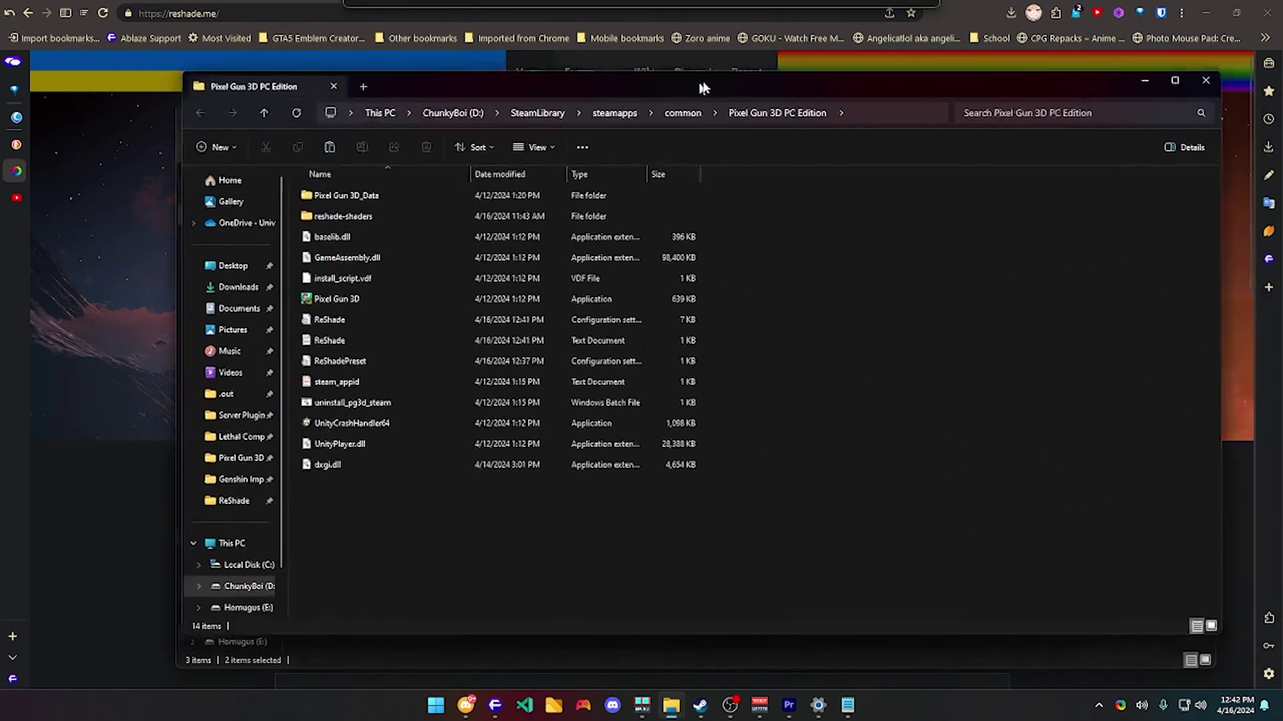
{"action": "left_click_drag", "start_coordinate": [699, 81], "coordinate": [673, 99]}
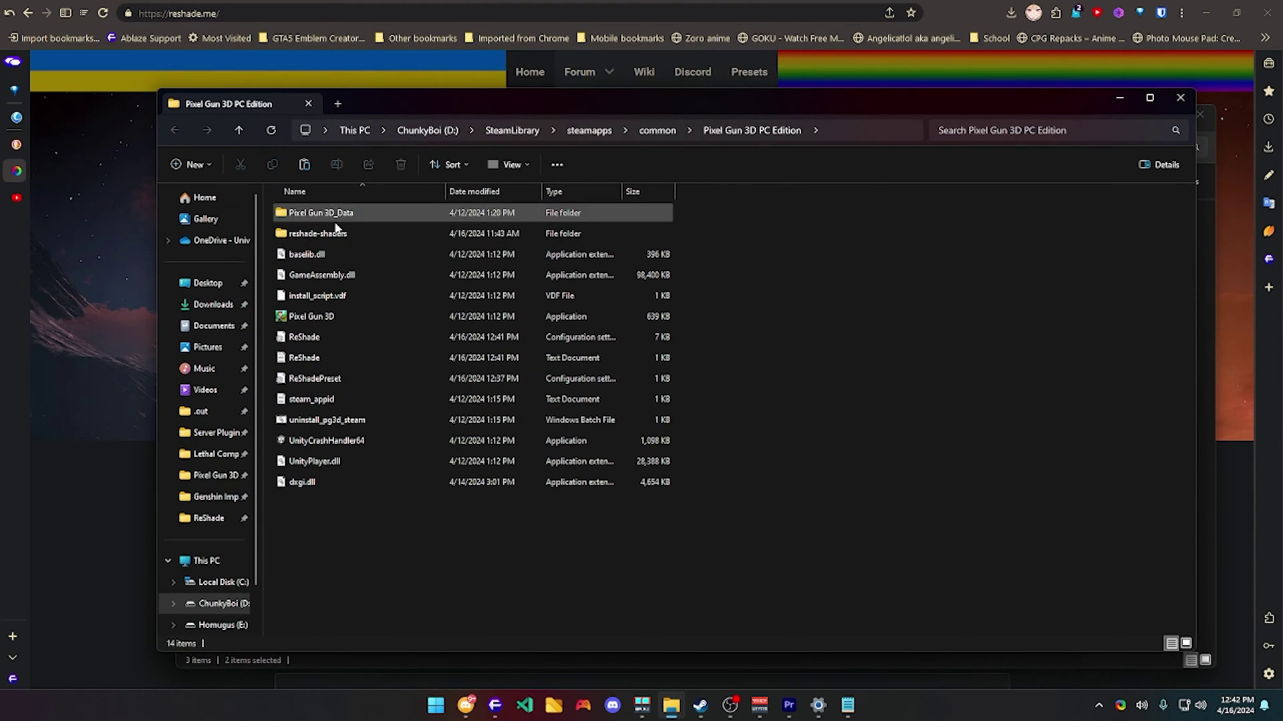
Step: Paste the copied folders into the game's reshade-shaders folder, replacing the files that already exist there
{"action": "double_click", "coordinate": [309, 235]}
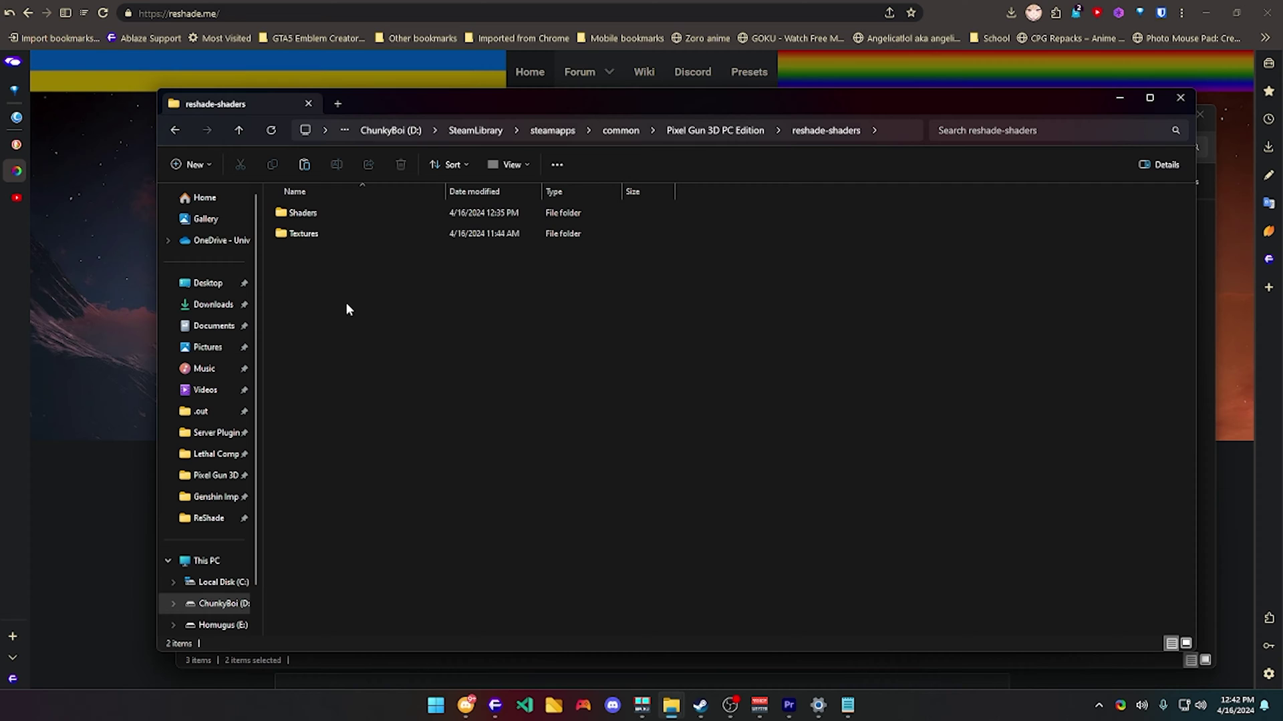
{"action": "key", "text": "ctrl+v"}
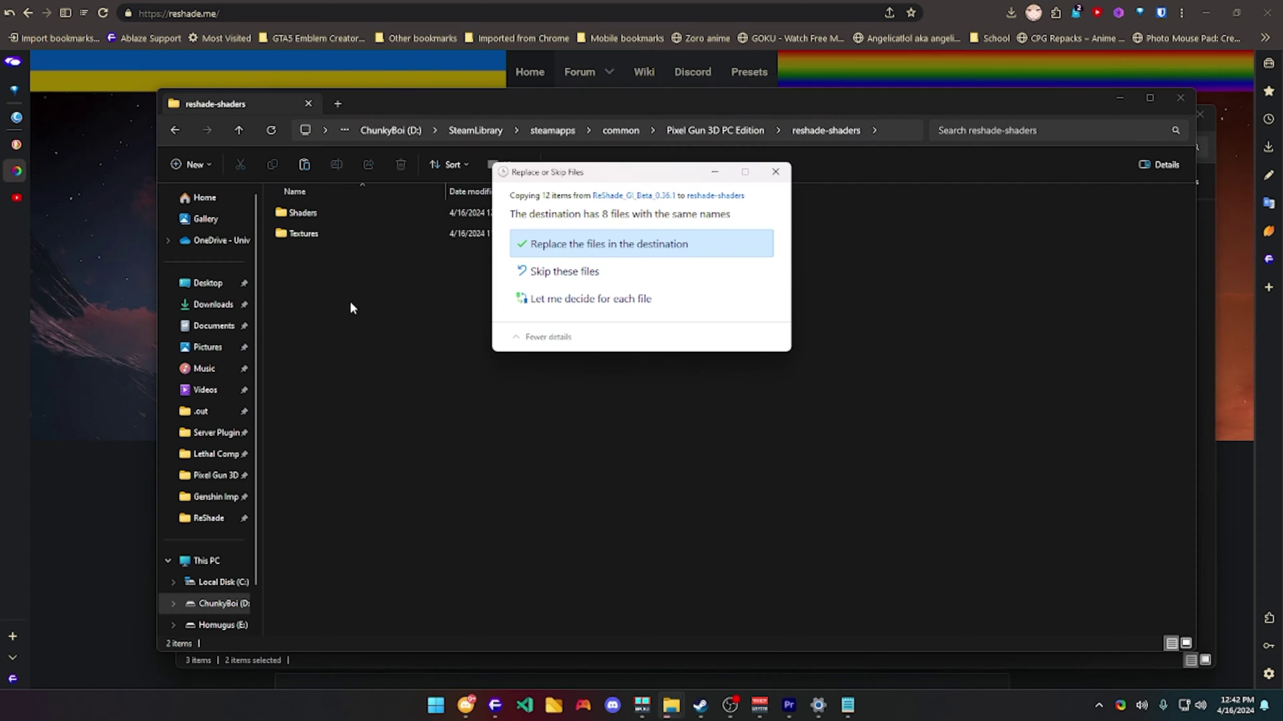
{"action": "left_click", "coordinate": [627, 245]}
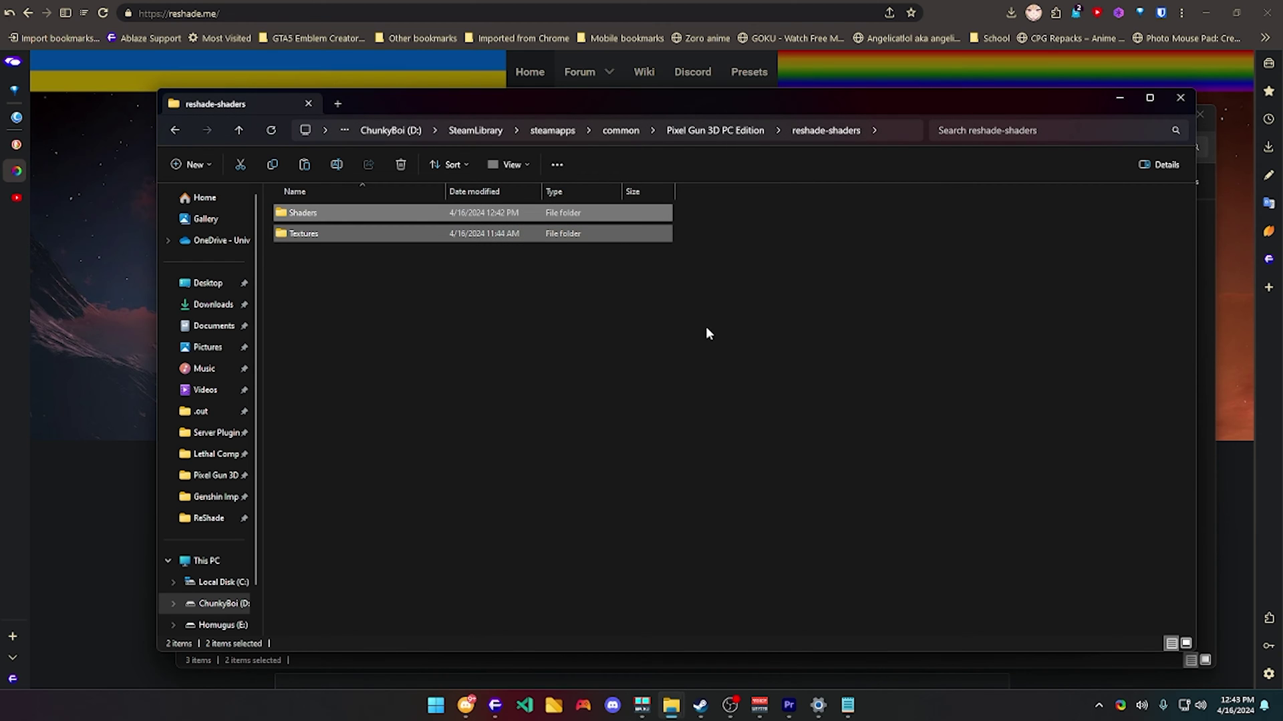
{"action": "left_click", "coordinate": [814, 461]}
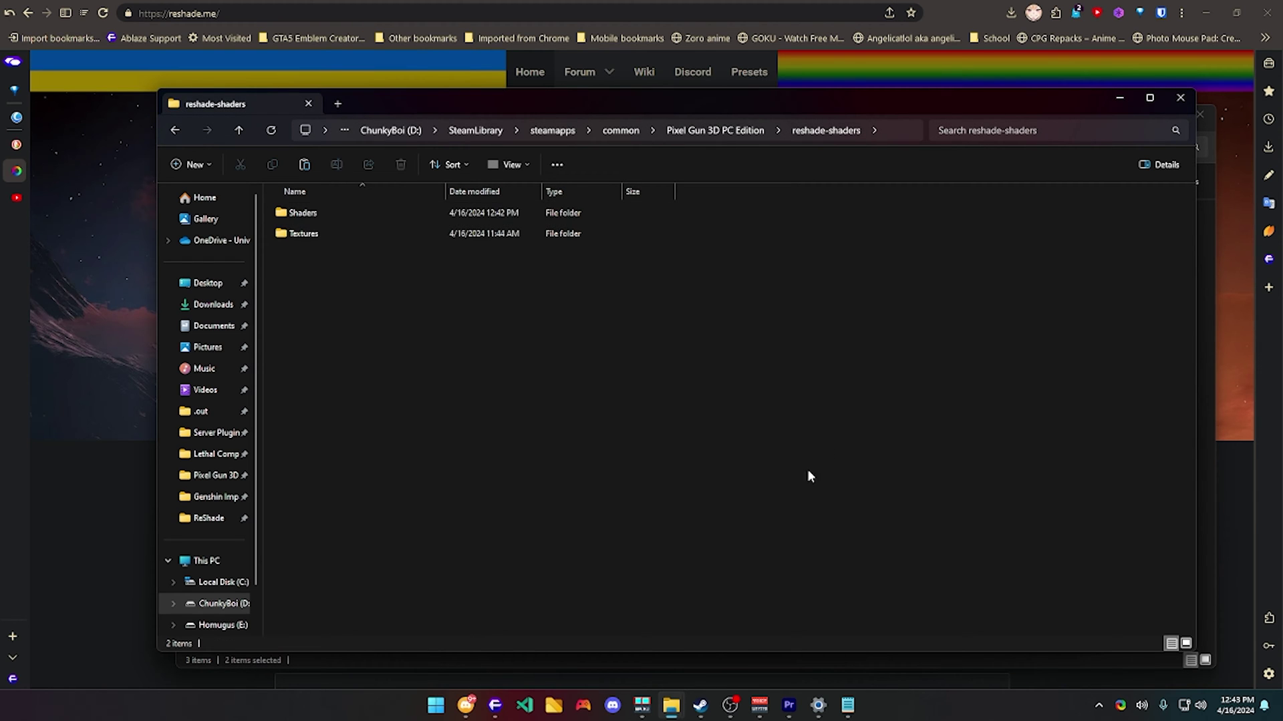
Step: Launch Pixel Gun 3D from Steam and bring up the ReShade overlay, moving it into full view
{"action": "left_click", "coordinate": [700, 705]}
{"action": "left_click", "coordinate": [504, 384]}
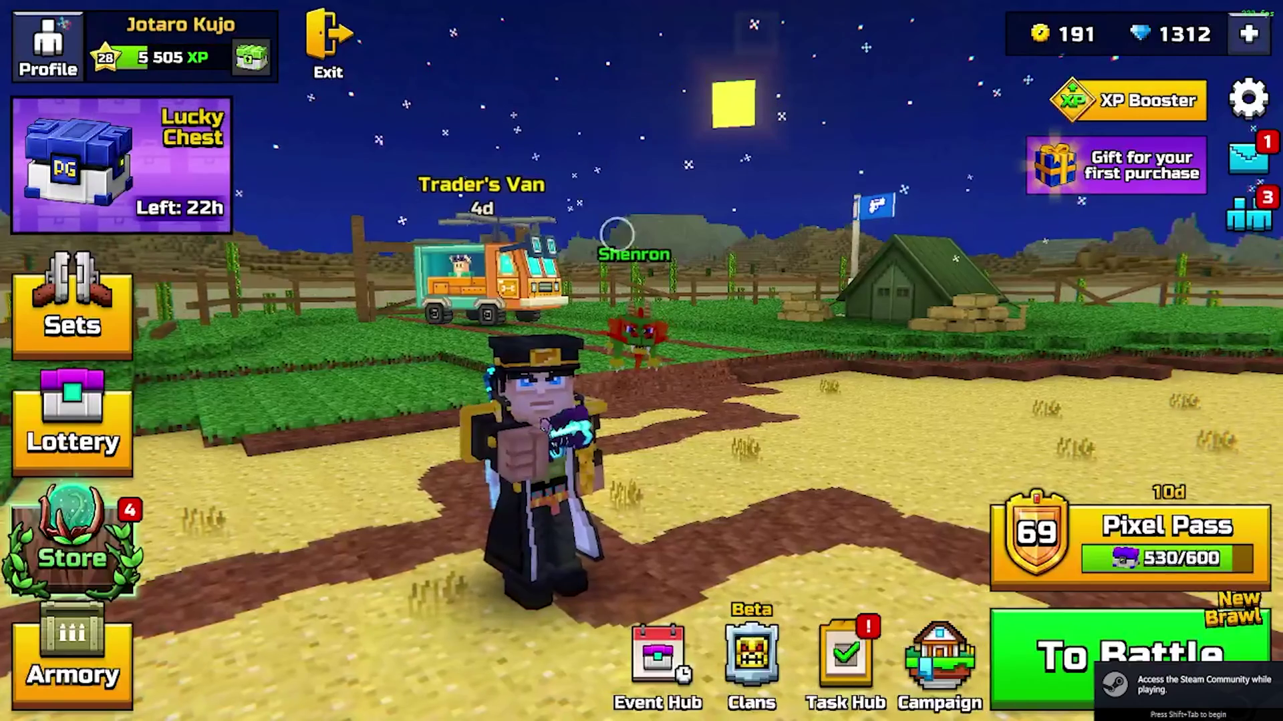
{"action": "key", "text": "Home"}
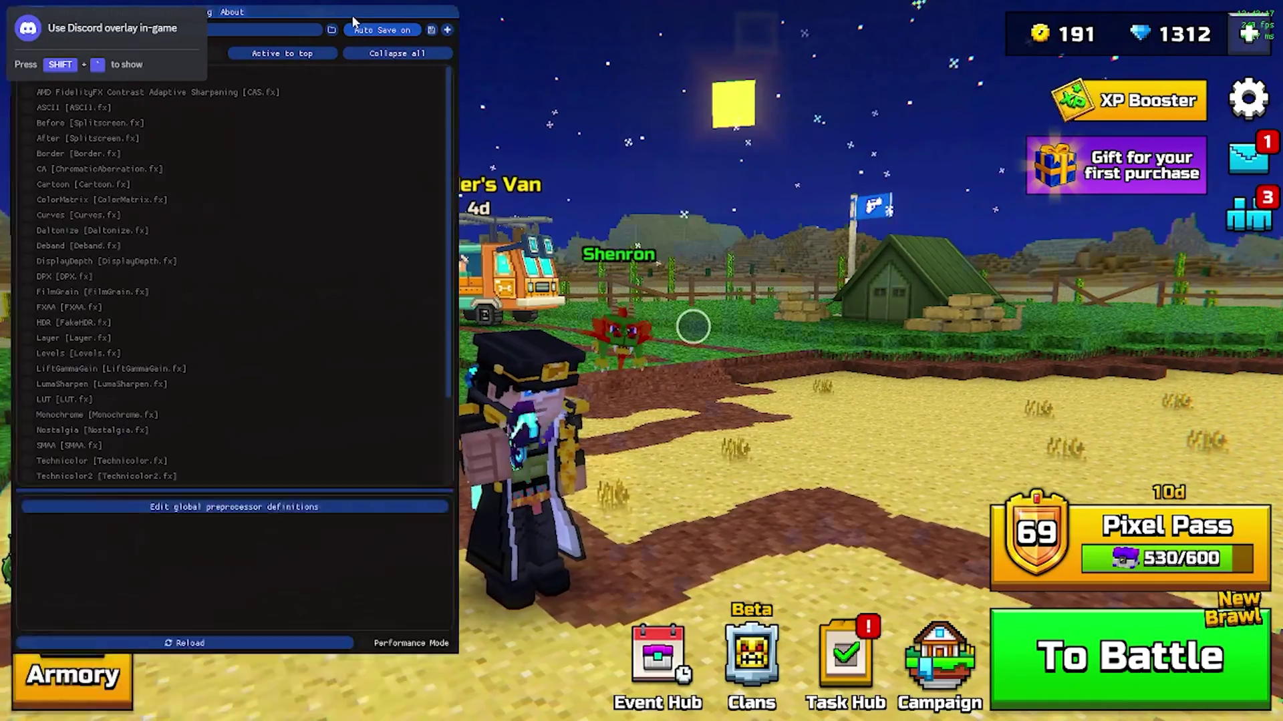
{"action": "left_click_drag", "start_coordinate": [348, 22], "coordinate": [584, 26]}
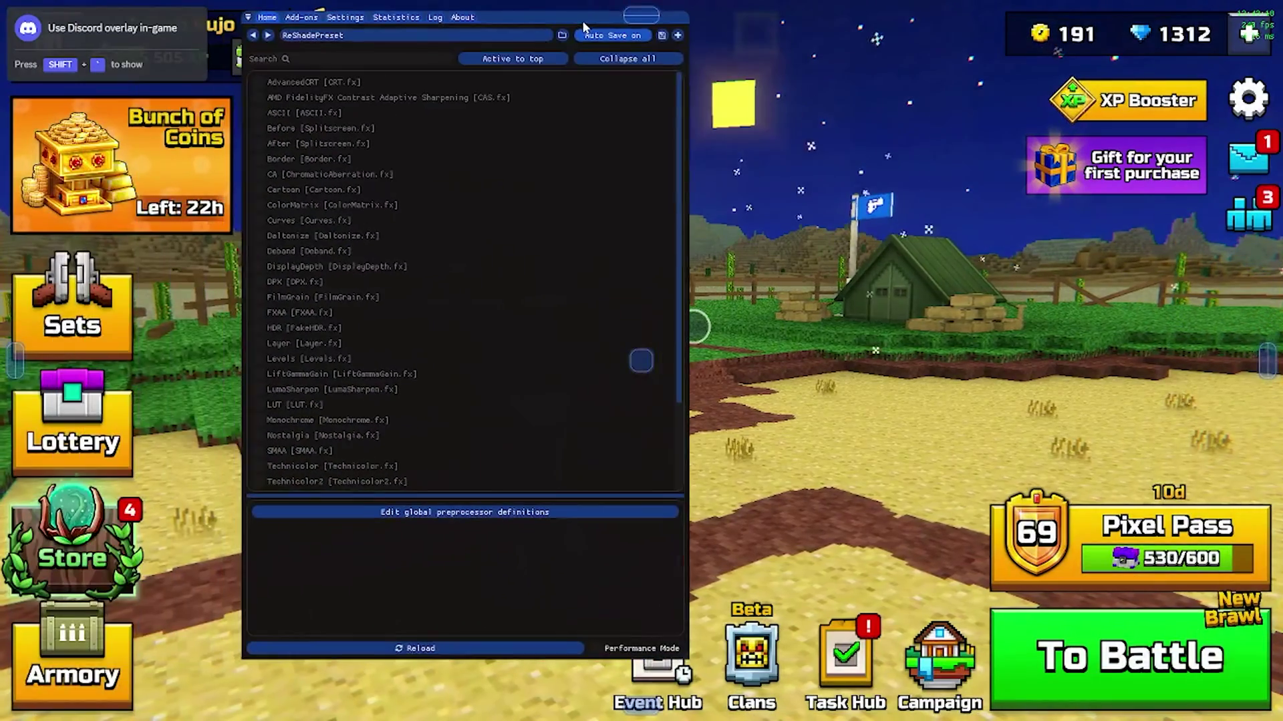
Step: Filter the ReShade effects by "di" and enable the DisplayDepth effect
{"action": "left_click", "coordinate": [334, 59]}
{"action": "type", "text": "di"}
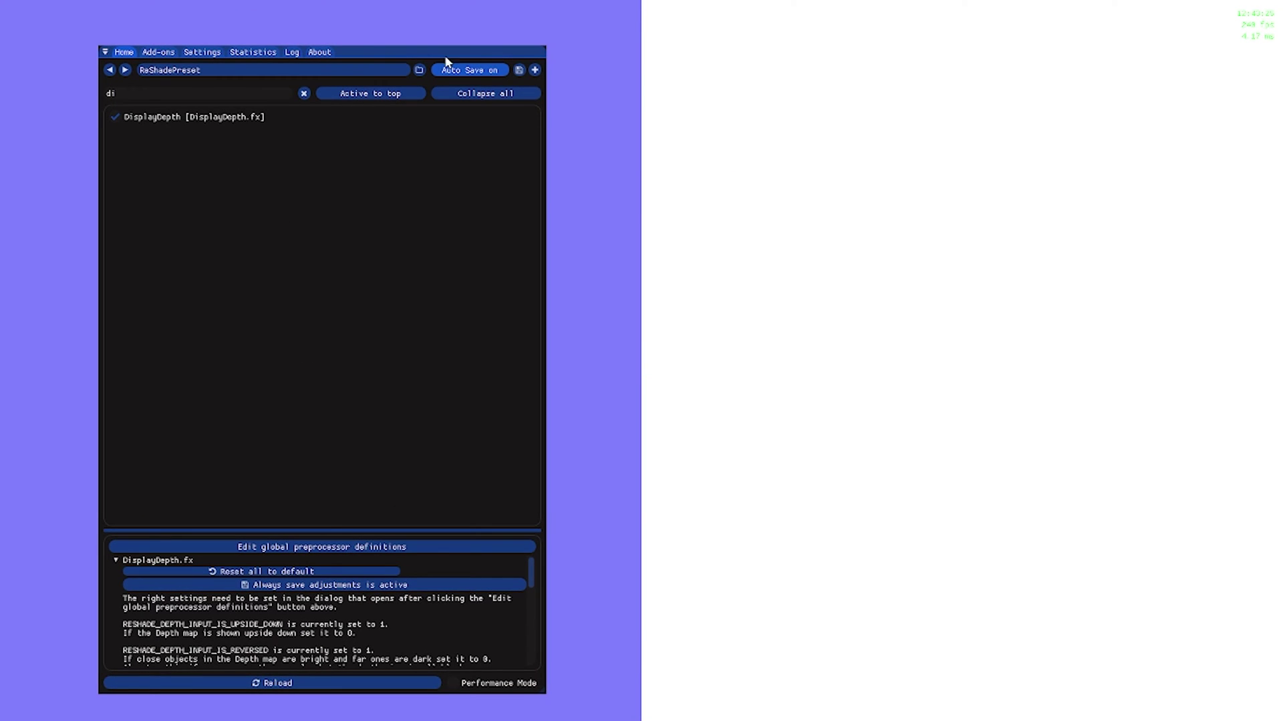
Step: In the Generic Depth add-on, select the third listed depth buffer and move the overlay away from the depth preview
{"action": "left_click", "coordinate": [157, 52]}
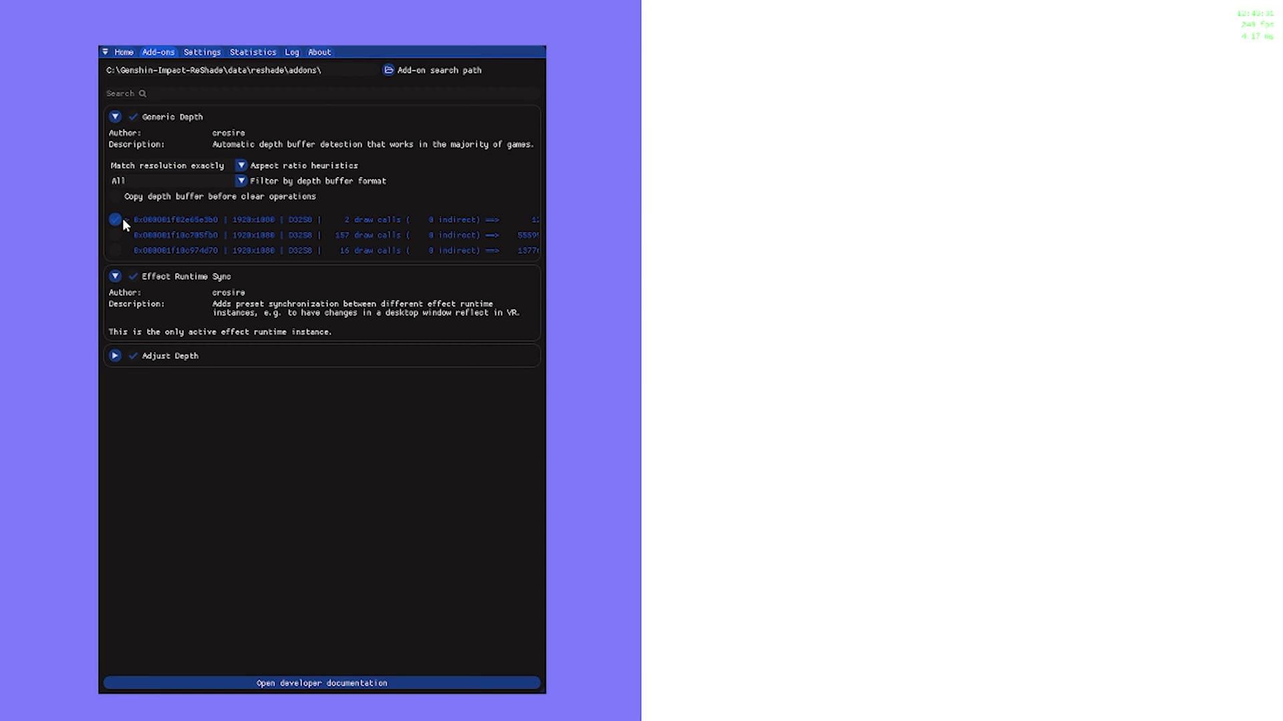
{"action": "left_click", "coordinate": [115, 250]}
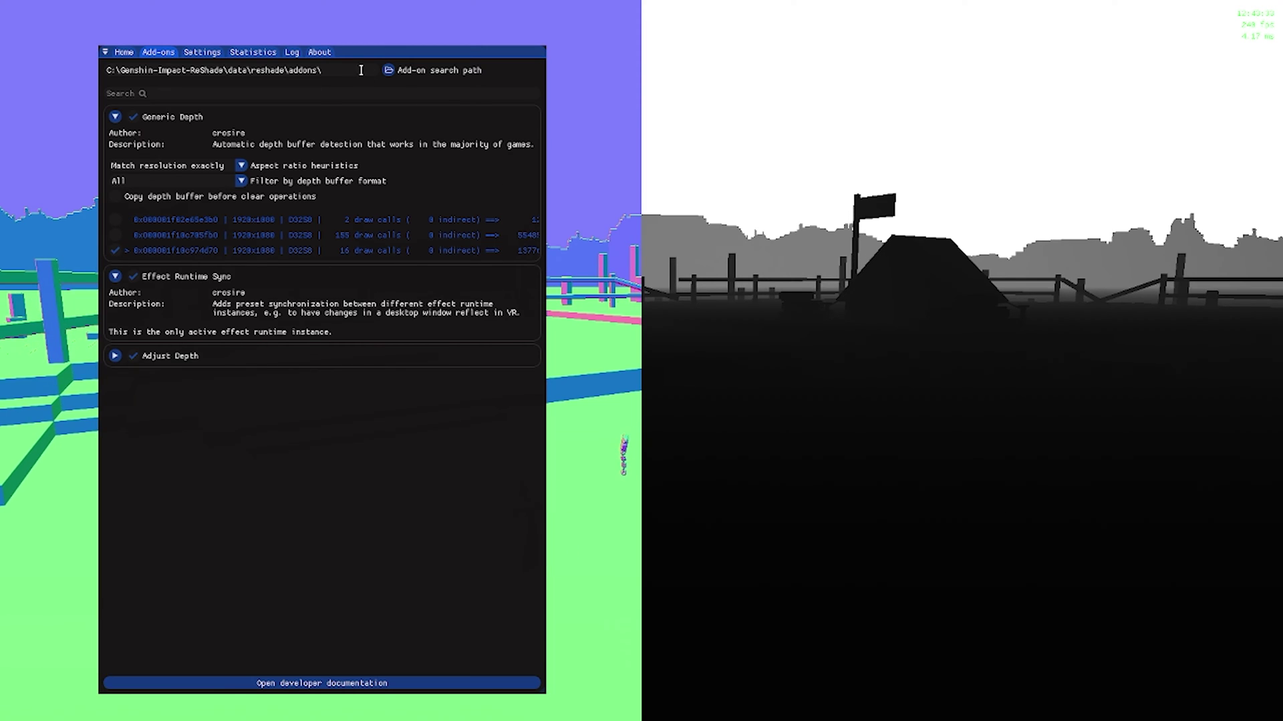
{"action": "mouse_move", "coordinate": [346, 51]}
{"action": "left_mouse_down"}
{"action": "mouse_move", "coordinate": [247, 42]}
{"action": "mouse_move", "coordinate": [310, 25]}
{"action": "mouse_move", "coordinate": [383, 36]}
{"action": "mouse_move", "coordinate": [332, 37]}
{"action": "left_mouse_up"}
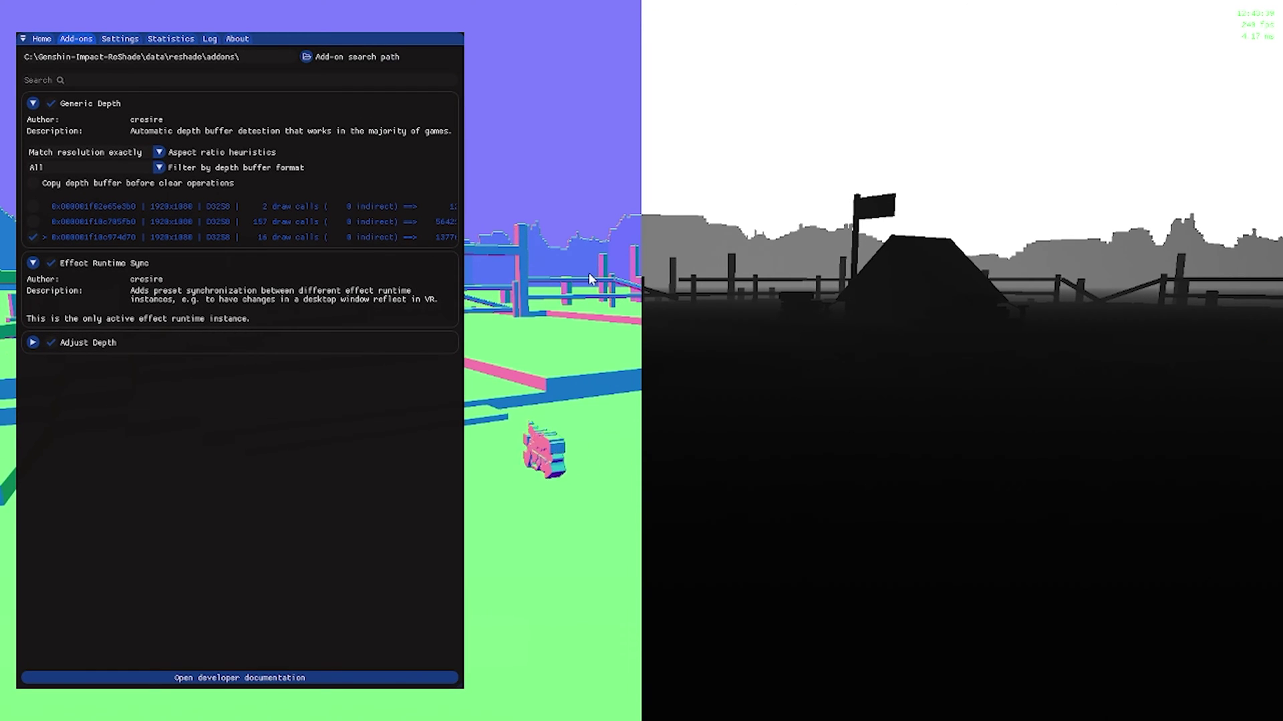
Step: In the global preprocessor definitions, set RESHADE_DEPTH_INPUT_IS_UPSIDE_DOWN to 0
{"action": "left_click", "coordinate": [47, 40]}
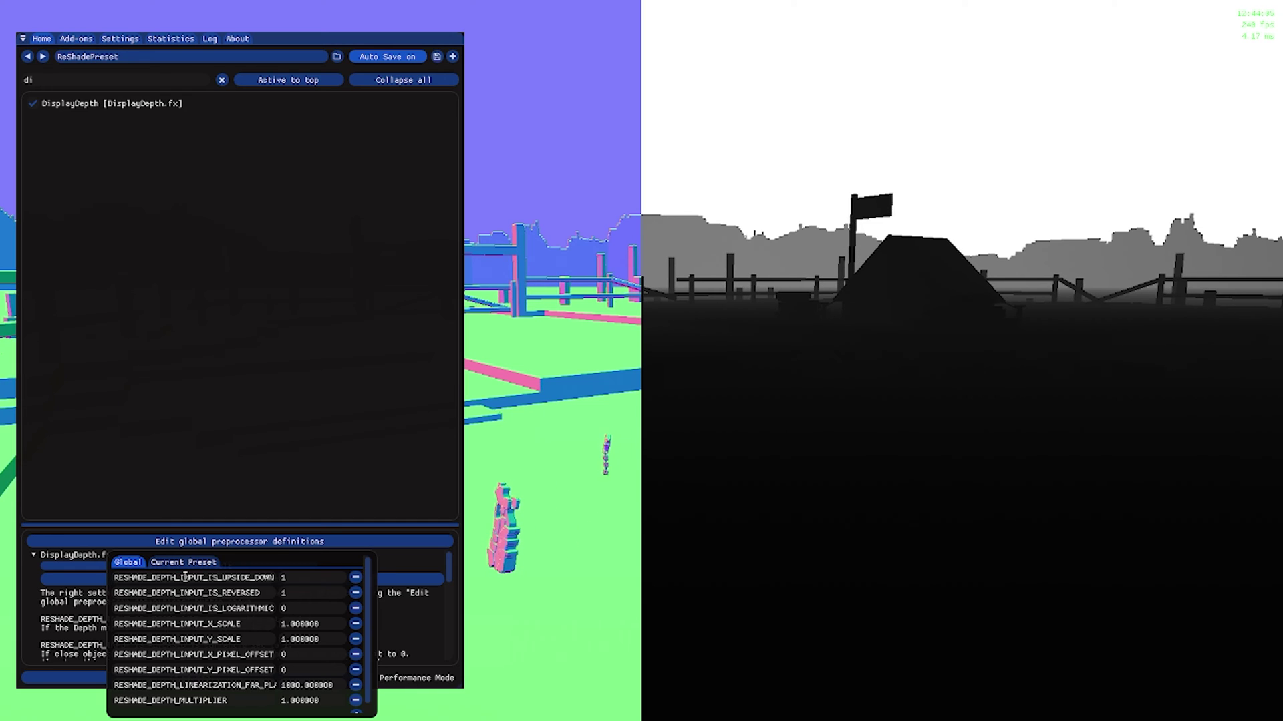
{"action": "key", "text": "BackSpace"}
{"action": "type", "text": "0"}
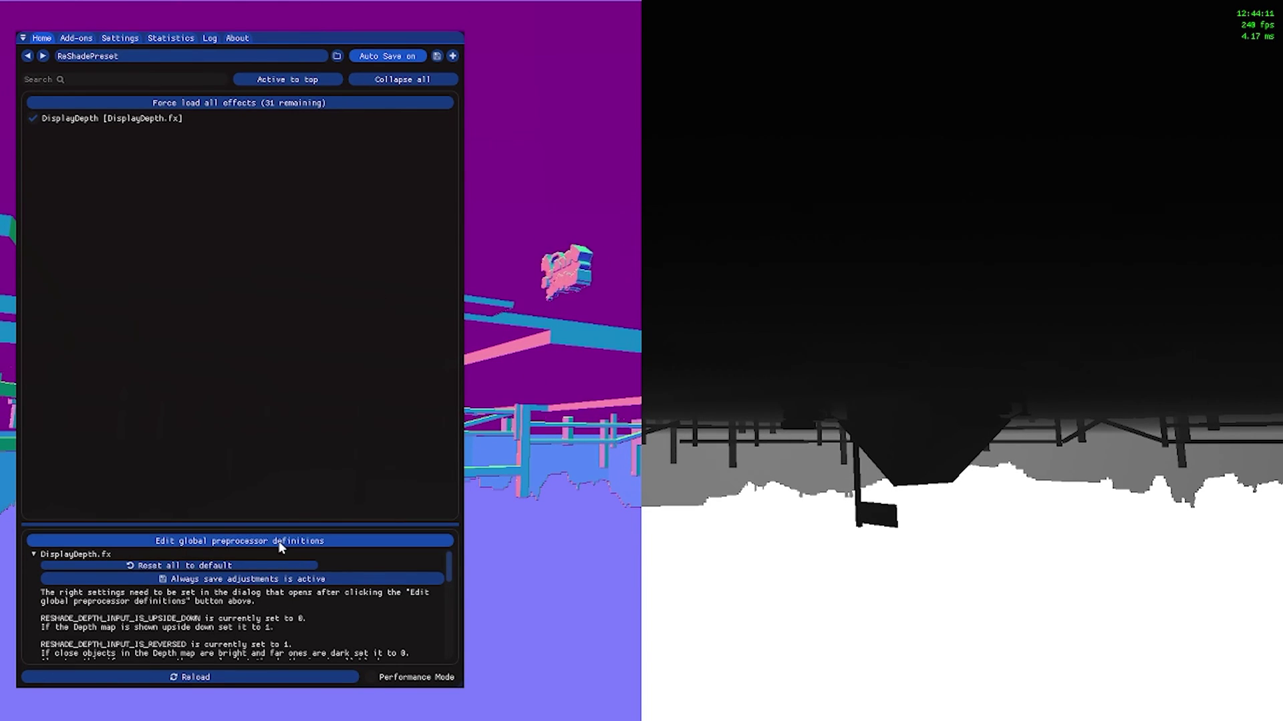
Step: Restore RESHADE_DEPTH_INPUT_IS_UPSIDE_DOWN to 1 in the global preprocessor definitions and close the definitions
{"action": "left_click", "coordinate": [281, 543]}
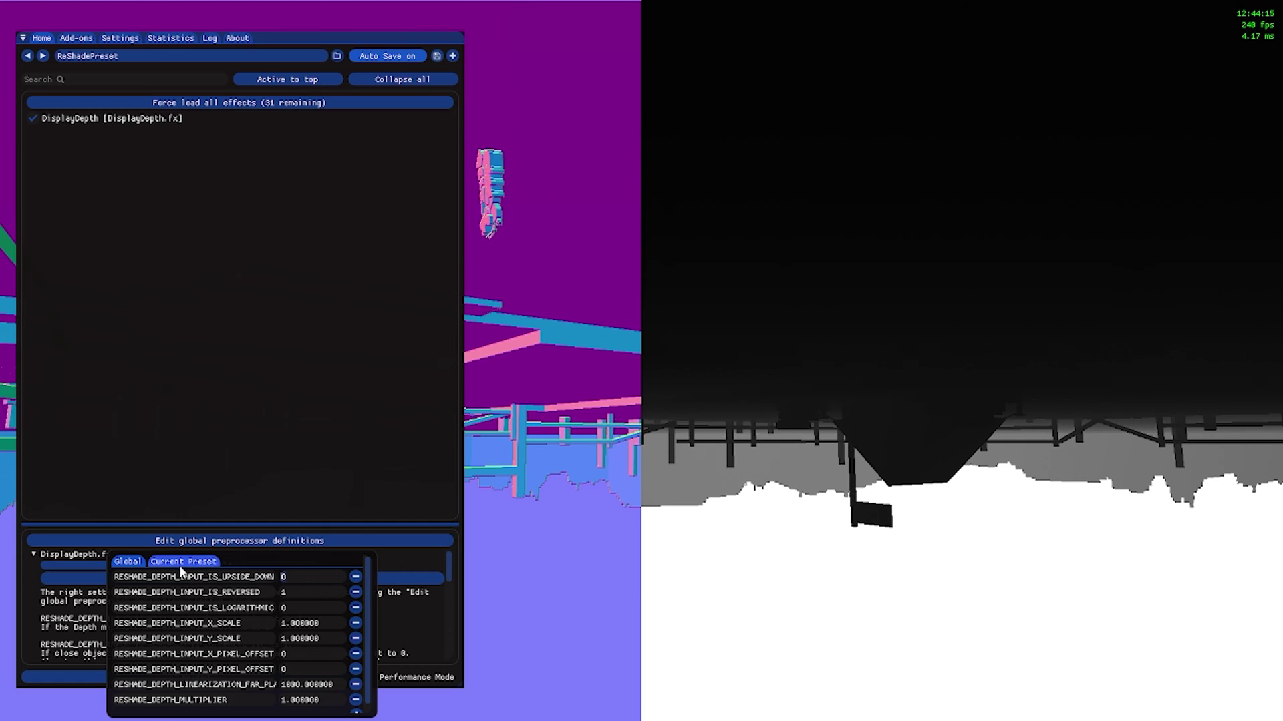
{"action": "double_click", "coordinate": [287, 577]}
{"action": "type", "text": "0"}
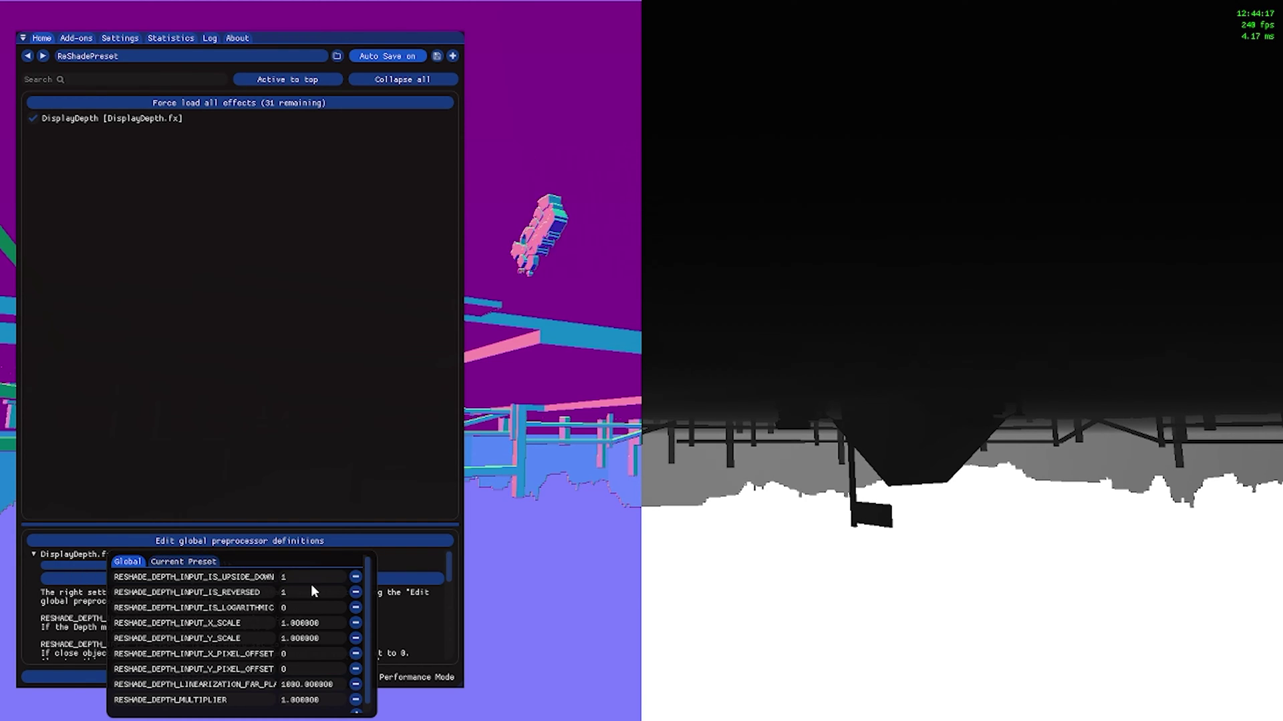
{"action": "left_click", "coordinate": [394, 555]}
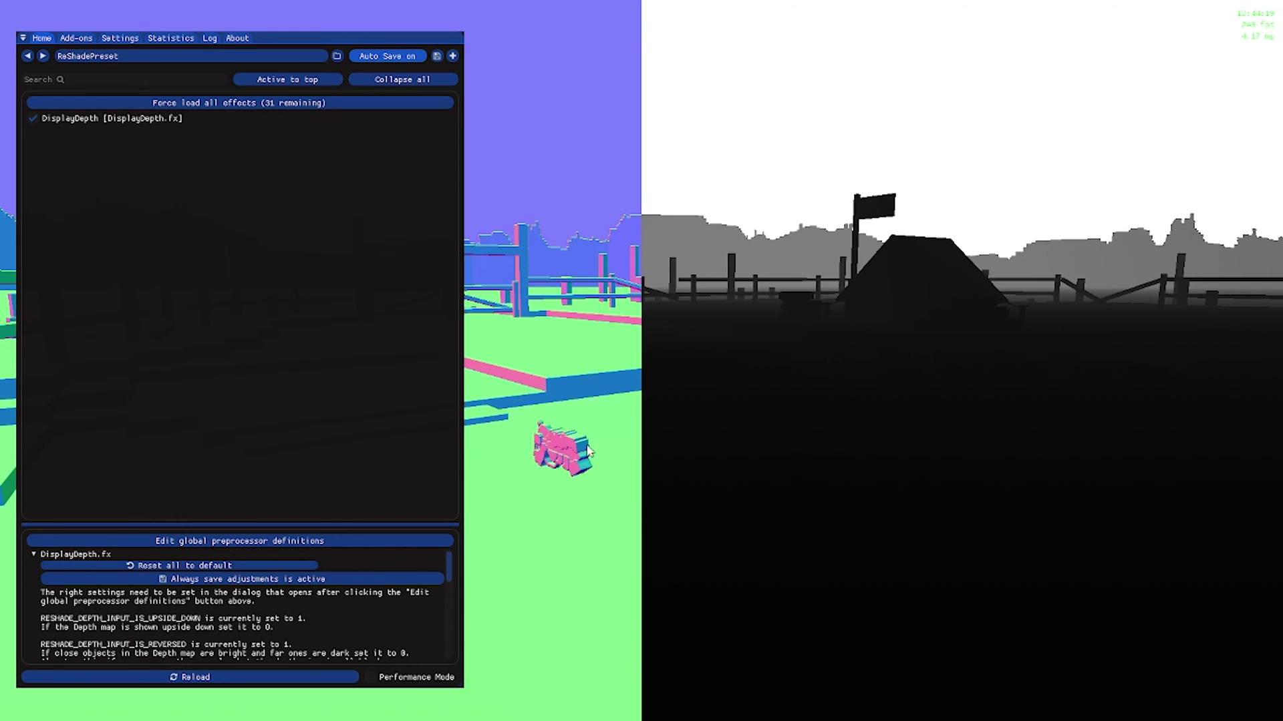
Step: Force load all remaining effects and enable the RTGlobalIllumination effect from qUINT_rtgi.fx
{"action": "left_click", "coordinate": [169, 105]}
{"action": "scroll", "coordinate": [258, 244], "scroll_direction": "down", "scroll_amount": 1}
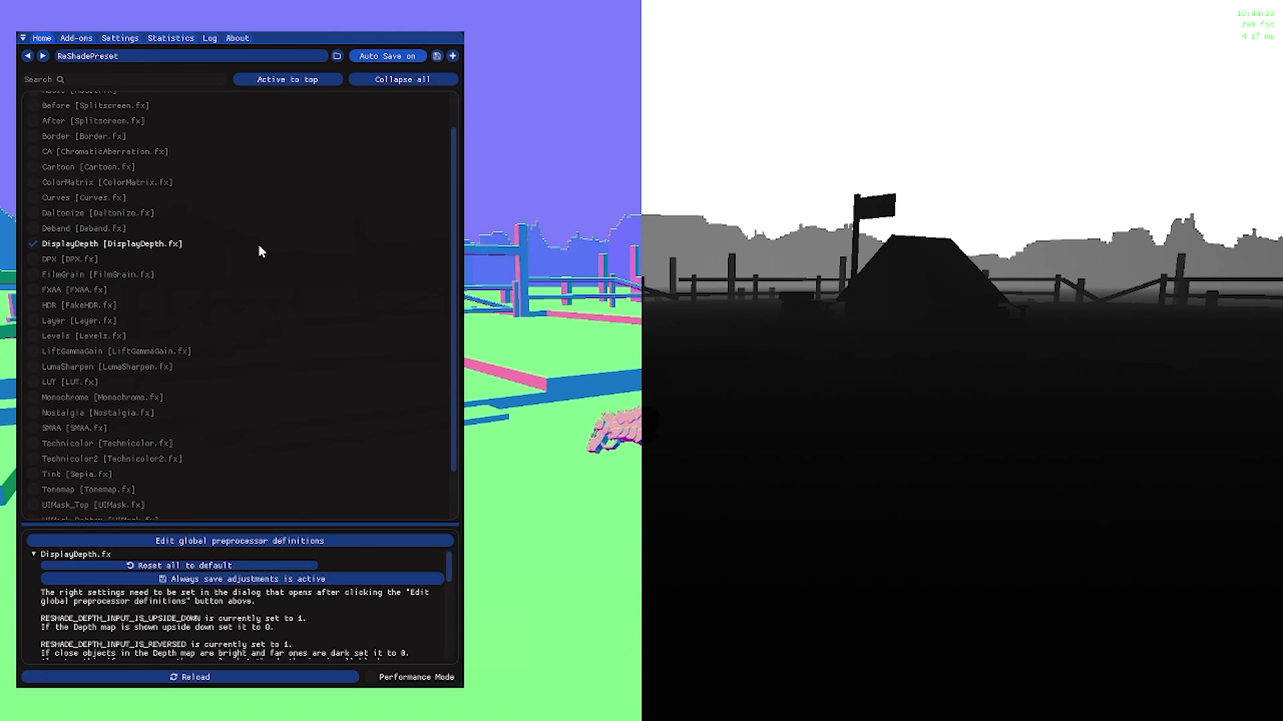
{"action": "scroll", "coordinate": [258, 244], "scroll_direction": "down", "scroll_amount": 2}
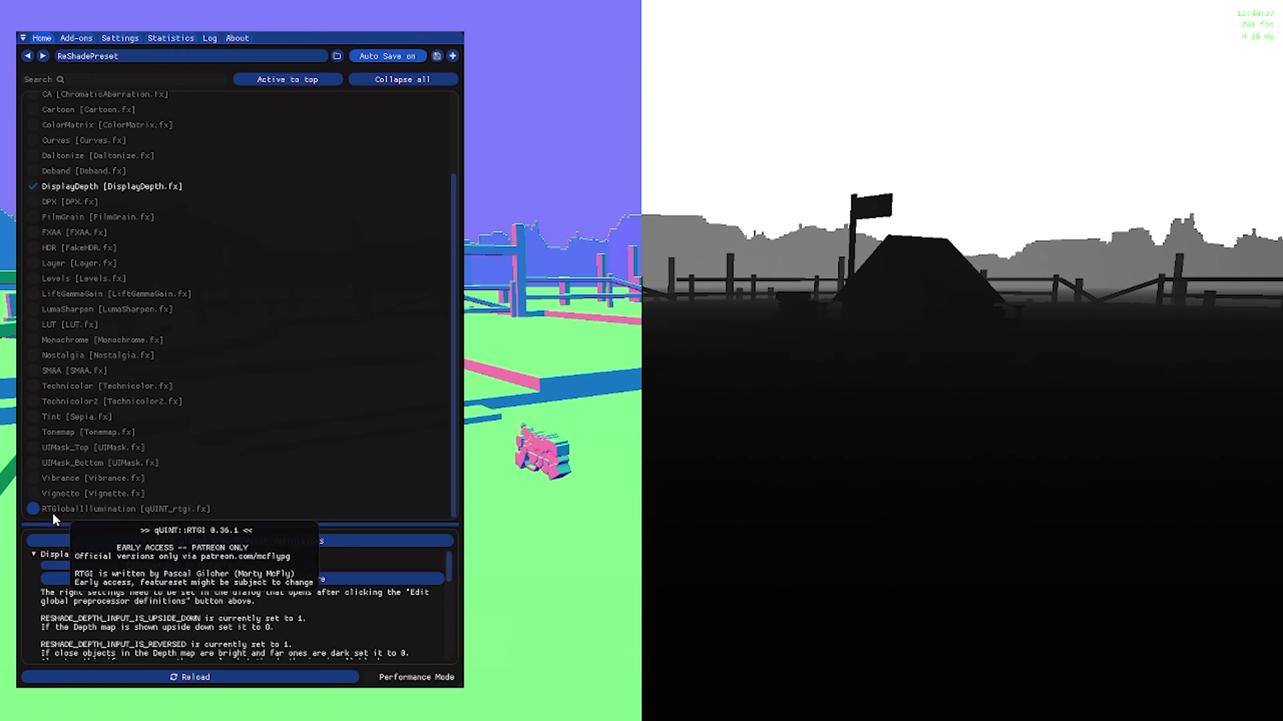
{"action": "left_click", "coordinate": [96, 511]}
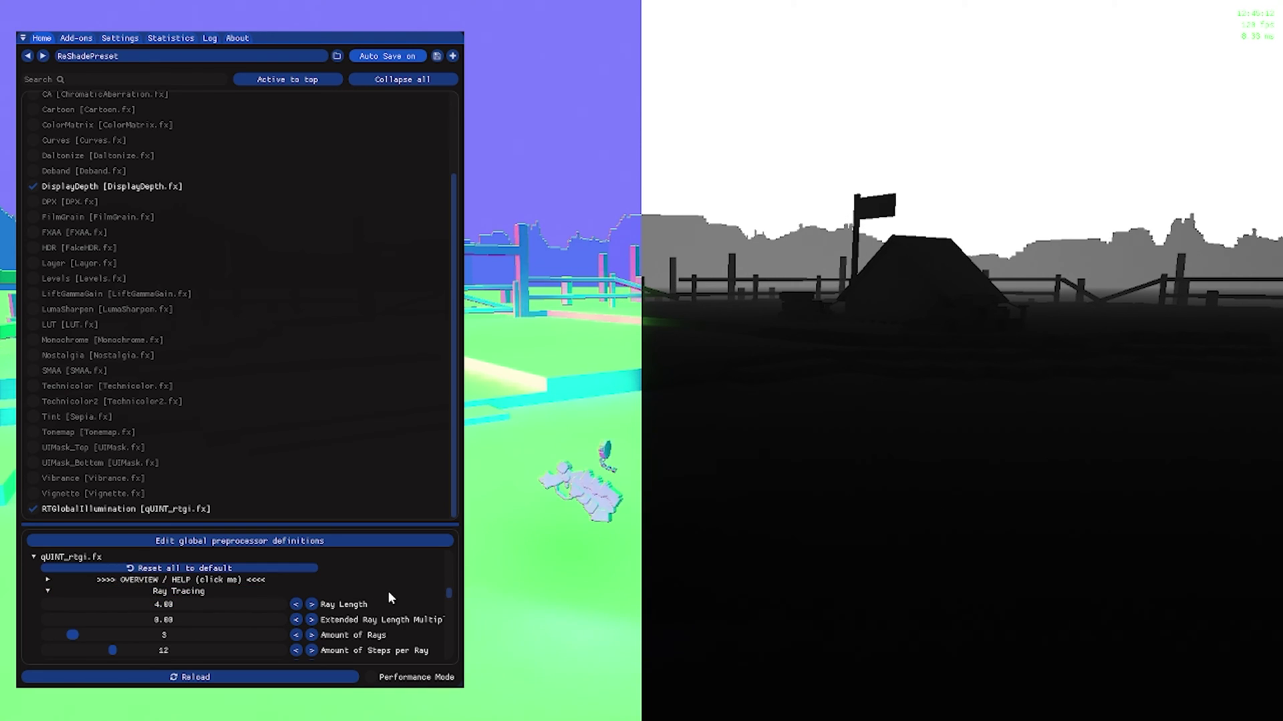
Step: In the RTGI ray tracing settings, set Ray Length to 4.63, Amount of Rays to 13 and Amount of Steps per Ray to 22
{"action": "scroll", "coordinate": [388, 591], "scroll_direction": "down", "scroll_amount": 1}
{"action": "scroll", "coordinate": [387, 591], "scroll_direction": "up", "scroll_amount": 1}
{"action": "scroll", "coordinate": [387, 590], "scroll_direction": "down", "scroll_amount": 1}
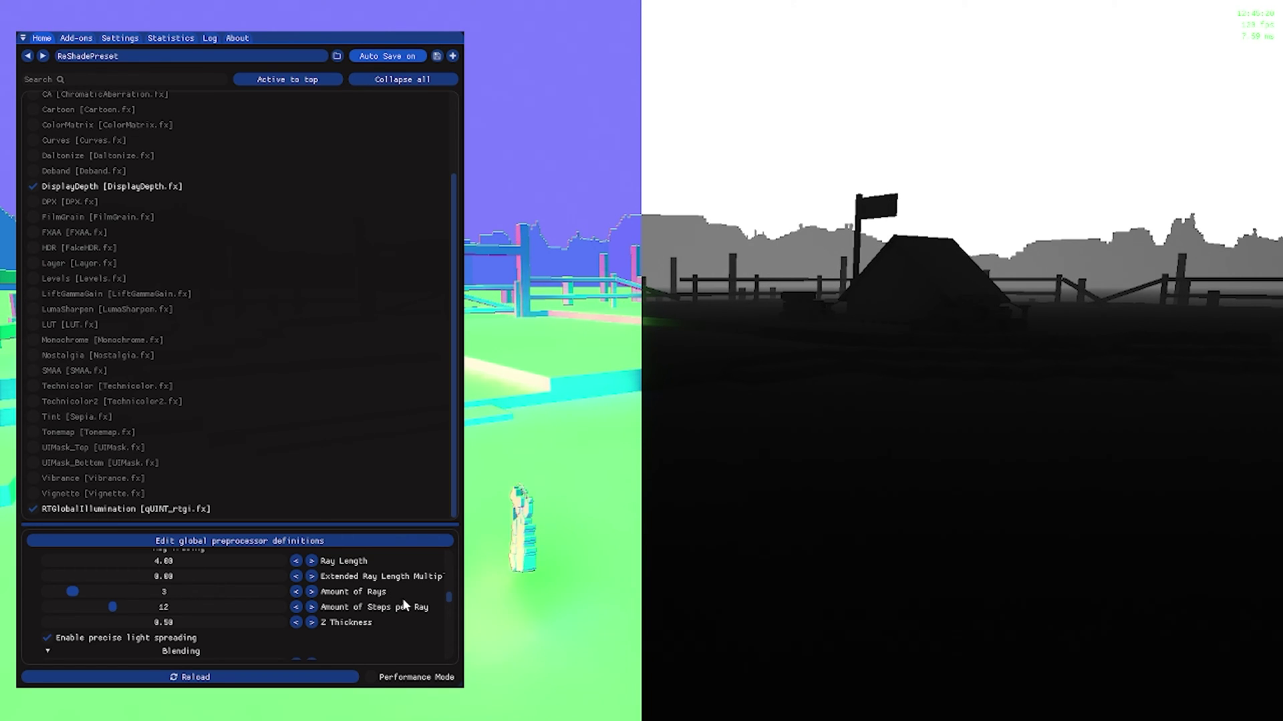
{"action": "mouse_move", "coordinate": [410, 608]}
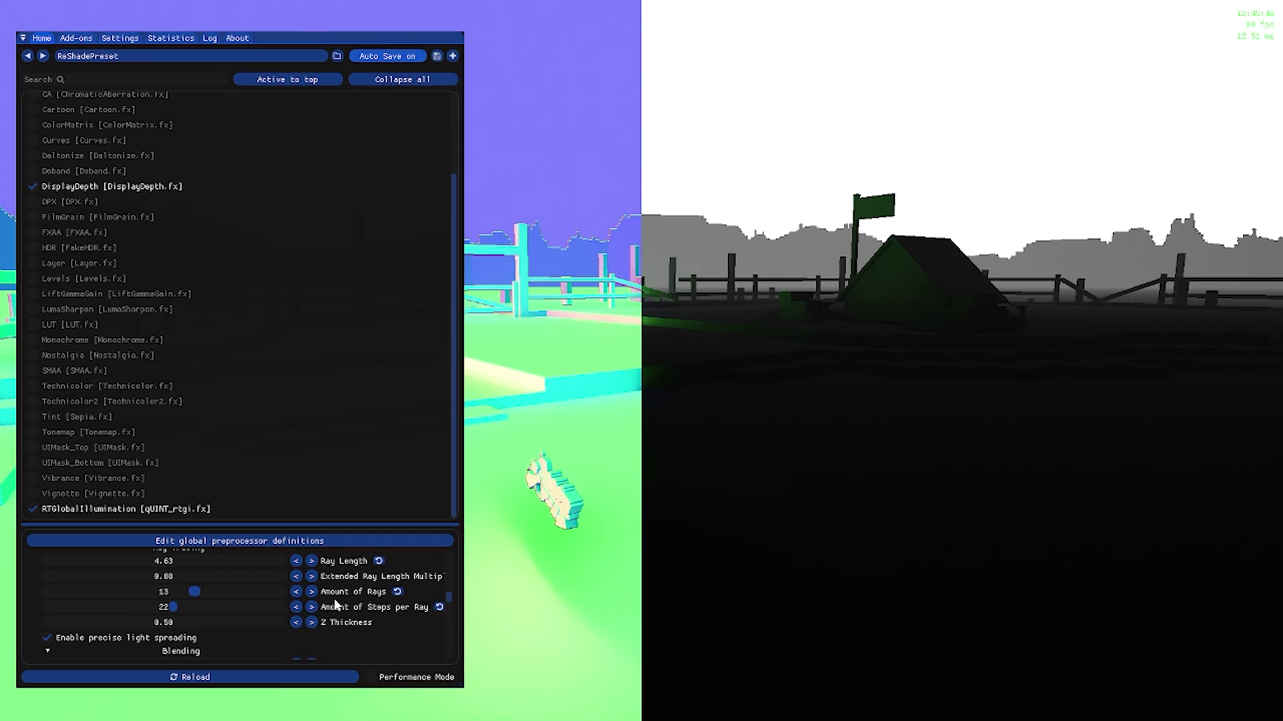
Step: Disable the DisplayDepth effect and close the ReShade overlay to return to the game lobby
{"action": "mouse_move", "coordinate": [56, 188]}
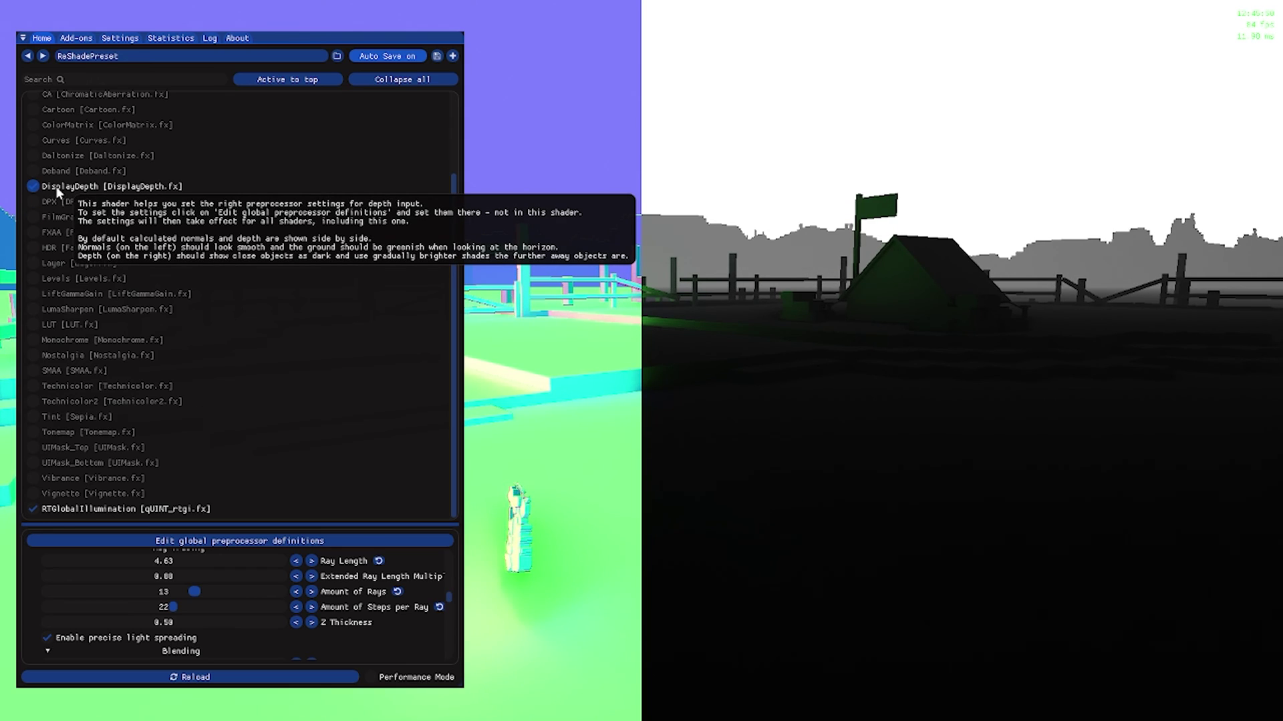
{"action": "left_click", "coordinate": [56, 187]}
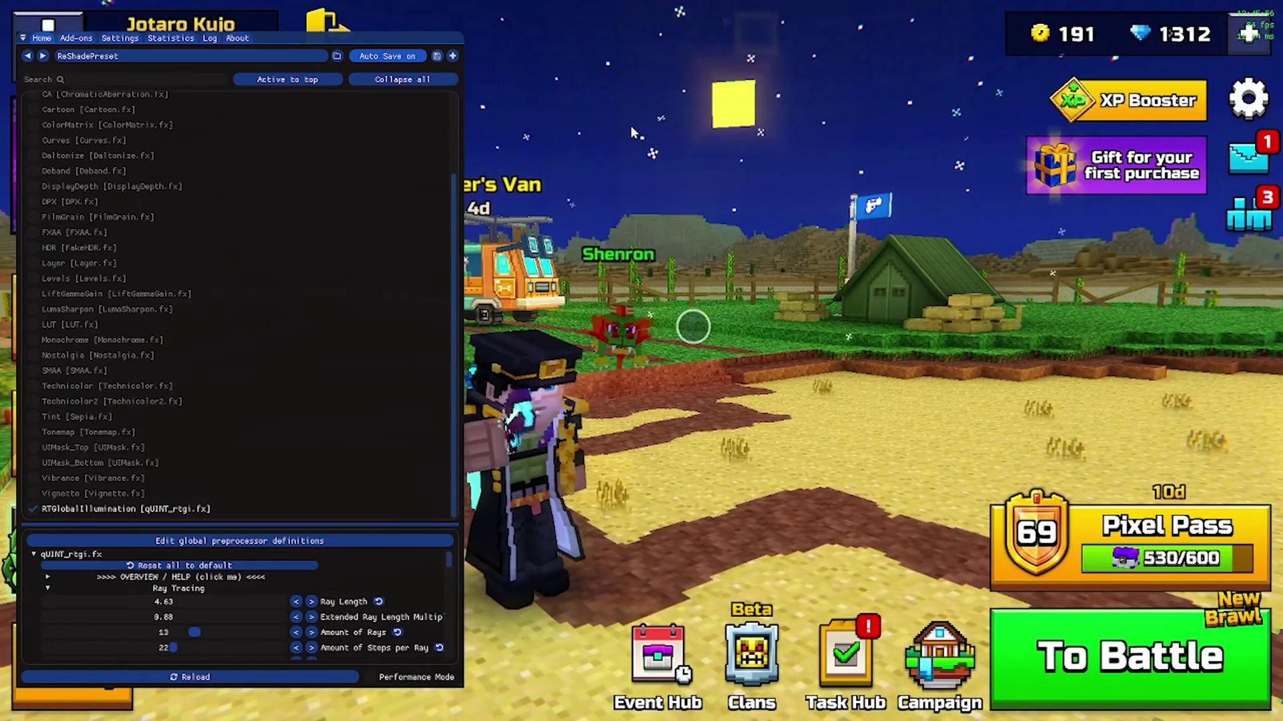
{"action": "key", "text": "Home"}
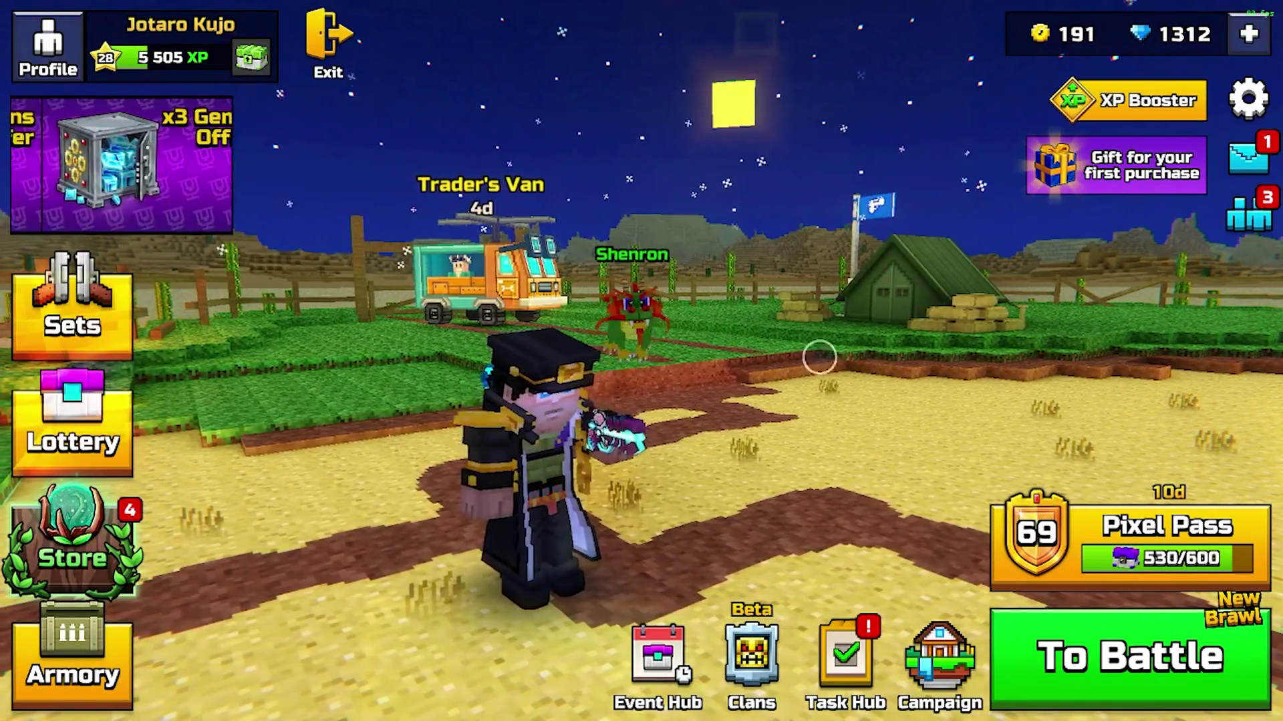
Step: Create a private Team Fight room on the Classic Pool map and join Team One
{"action": "key", "text": "Return"}
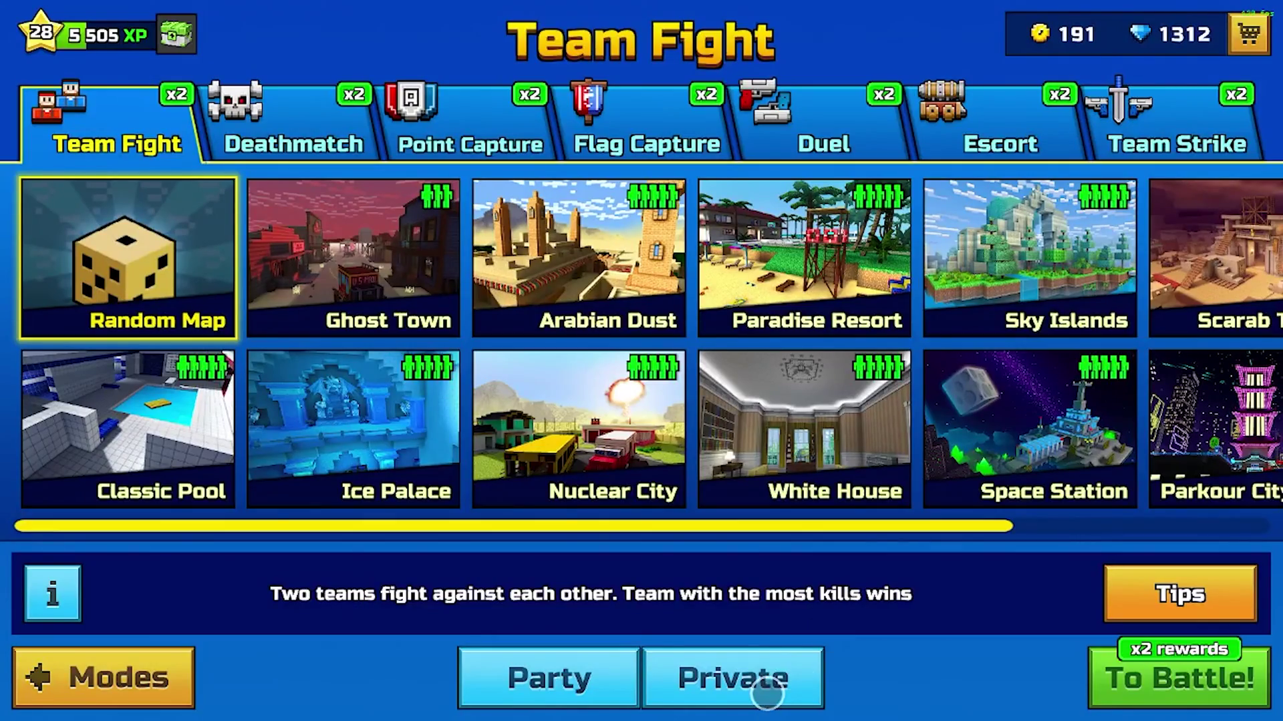
{"action": "left_click", "coordinate": [766, 685]}
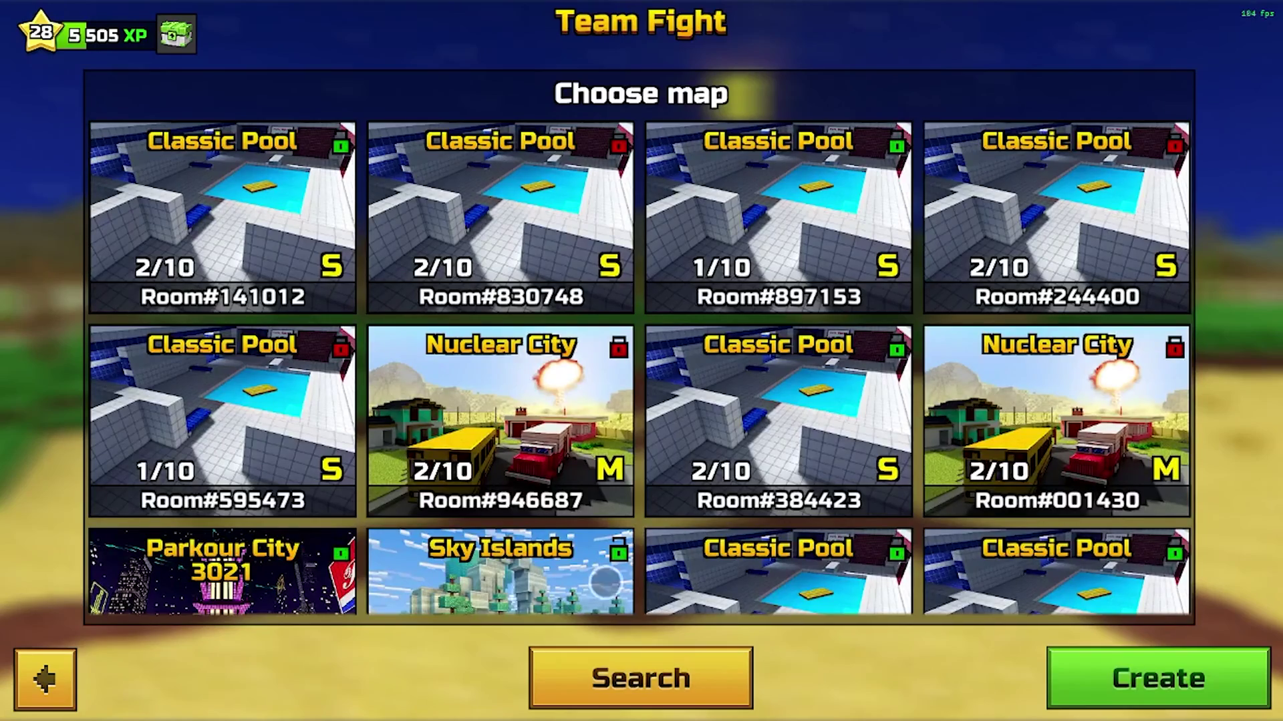
{"action": "left_click", "coordinate": [1188, 678]}
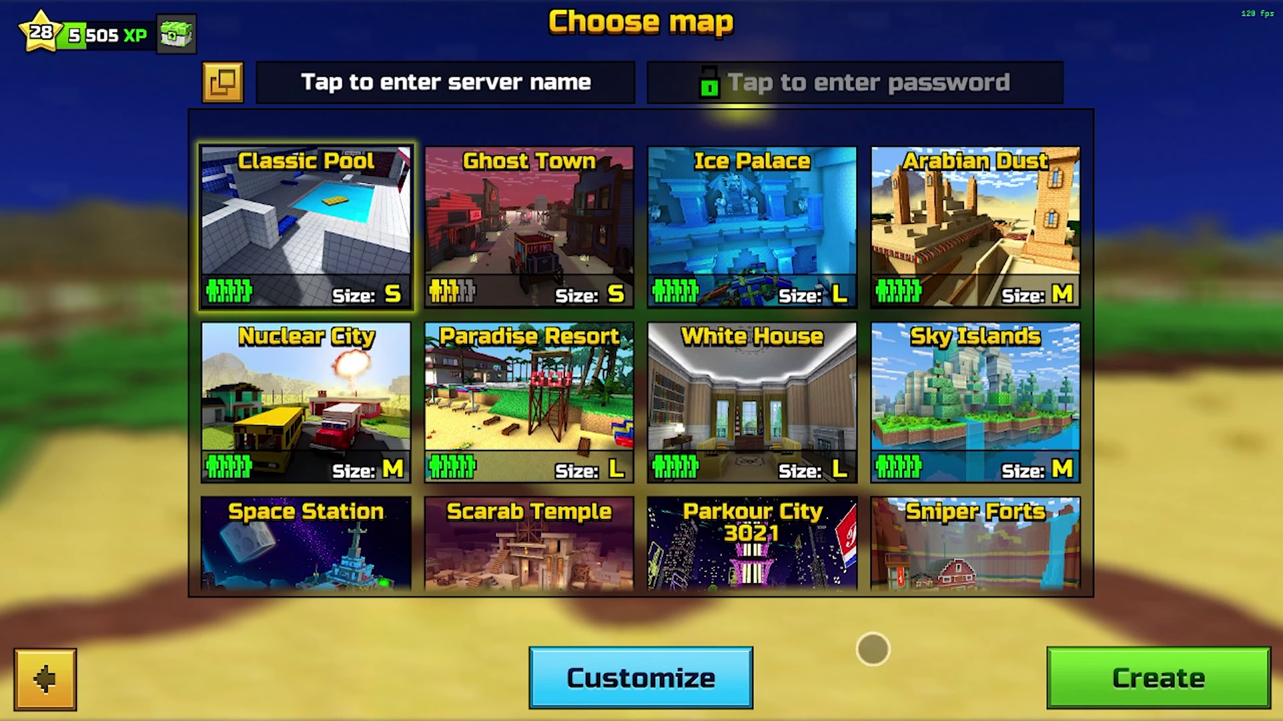
{"action": "left_click", "coordinate": [1179, 700]}
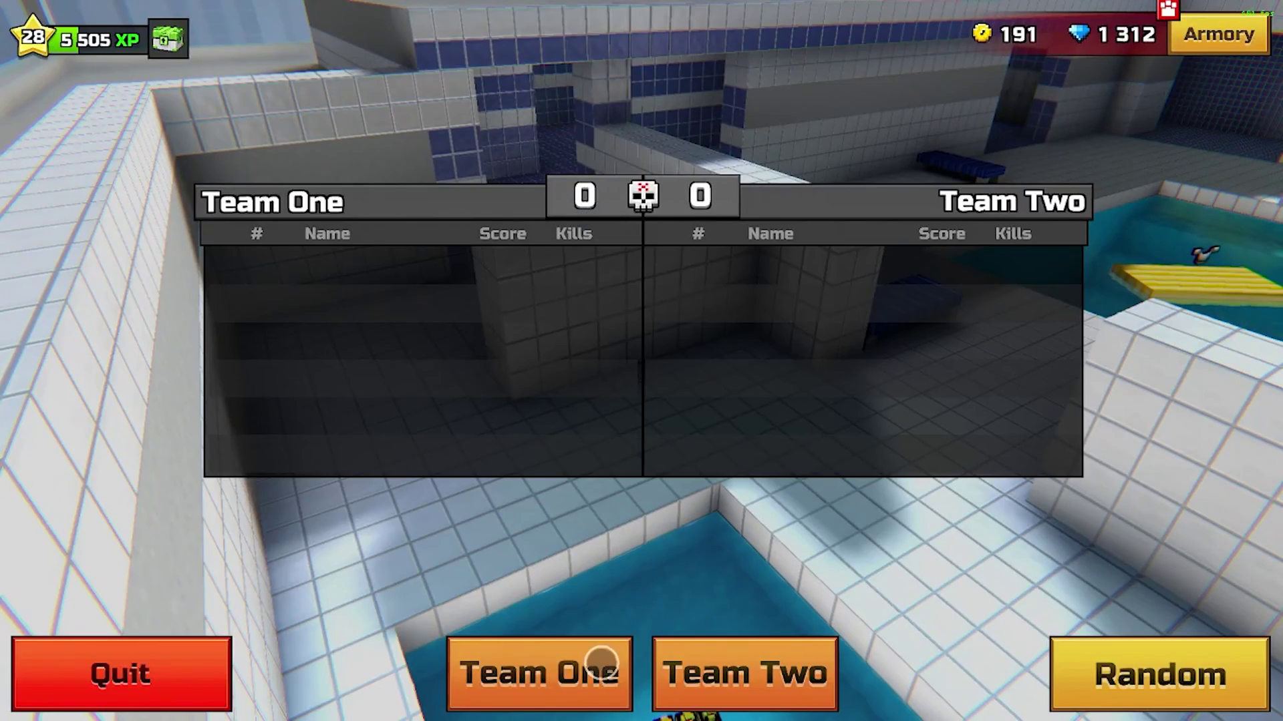
{"action": "left_click", "coordinate": [601, 663]}
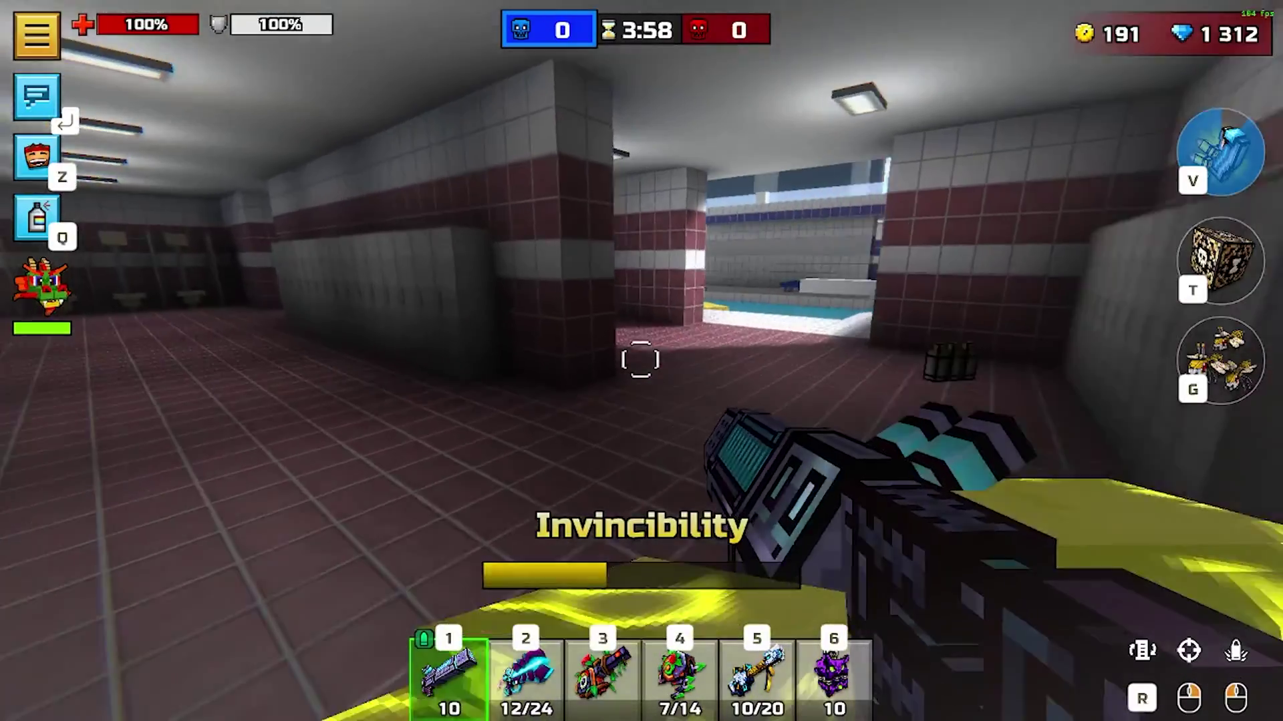
Step: Walk through the locker room toward the pool to examine the lighting in the match
{"action": "key", "text": "w"}
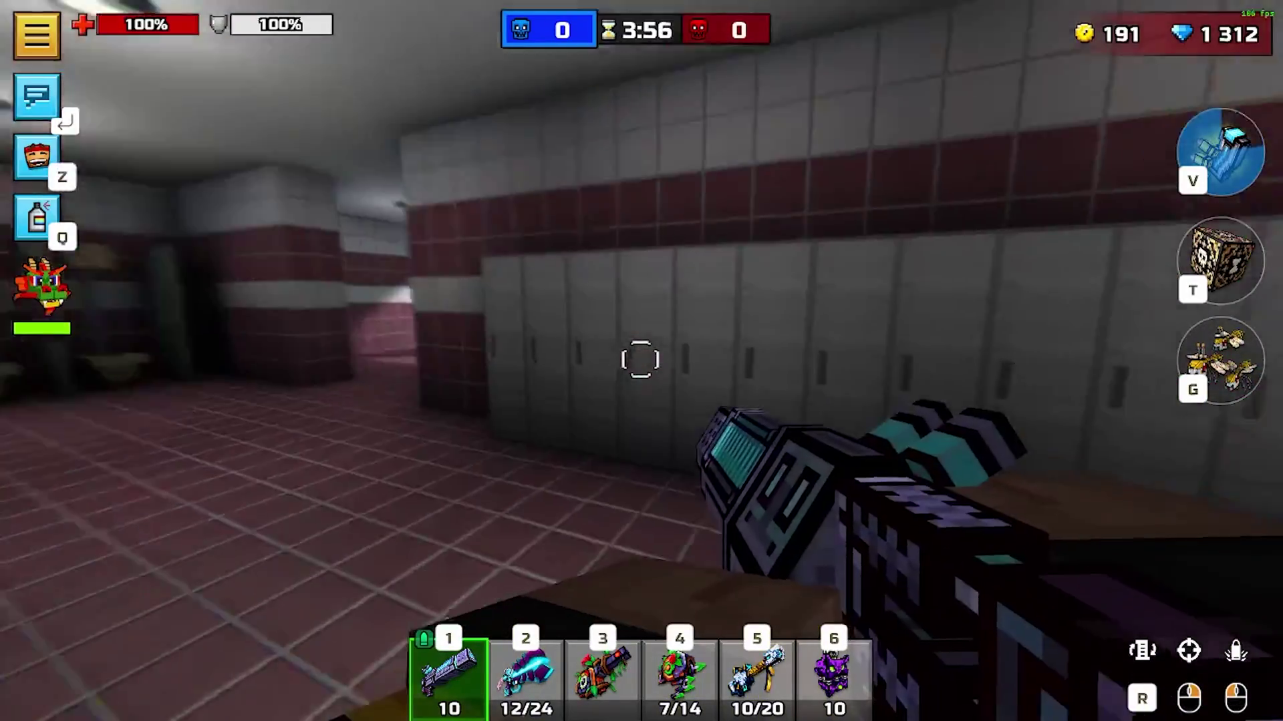
{"action": "key", "text": "w"}
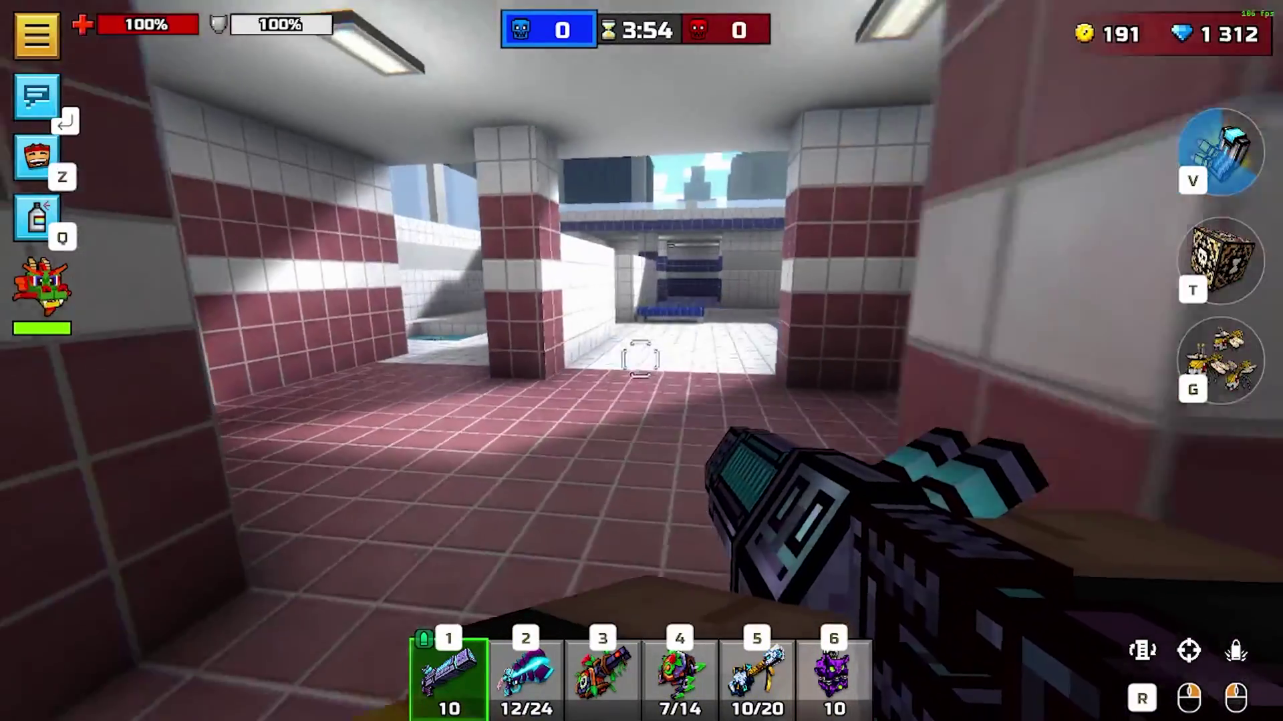
{"action": "key", "text": "w"}
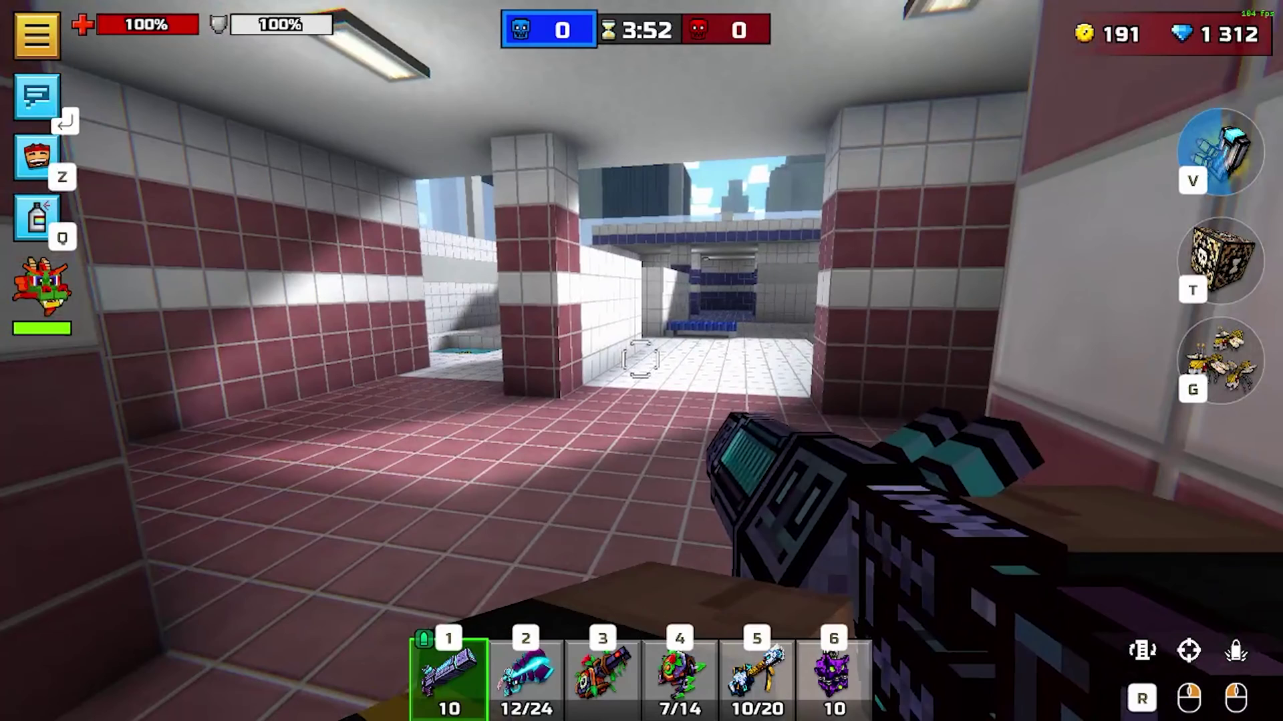
Step: Bring up the ReShade overlay in the match, filter the effects by "di" and enable DisplayDepth
{"action": "key", "text": "Home"}
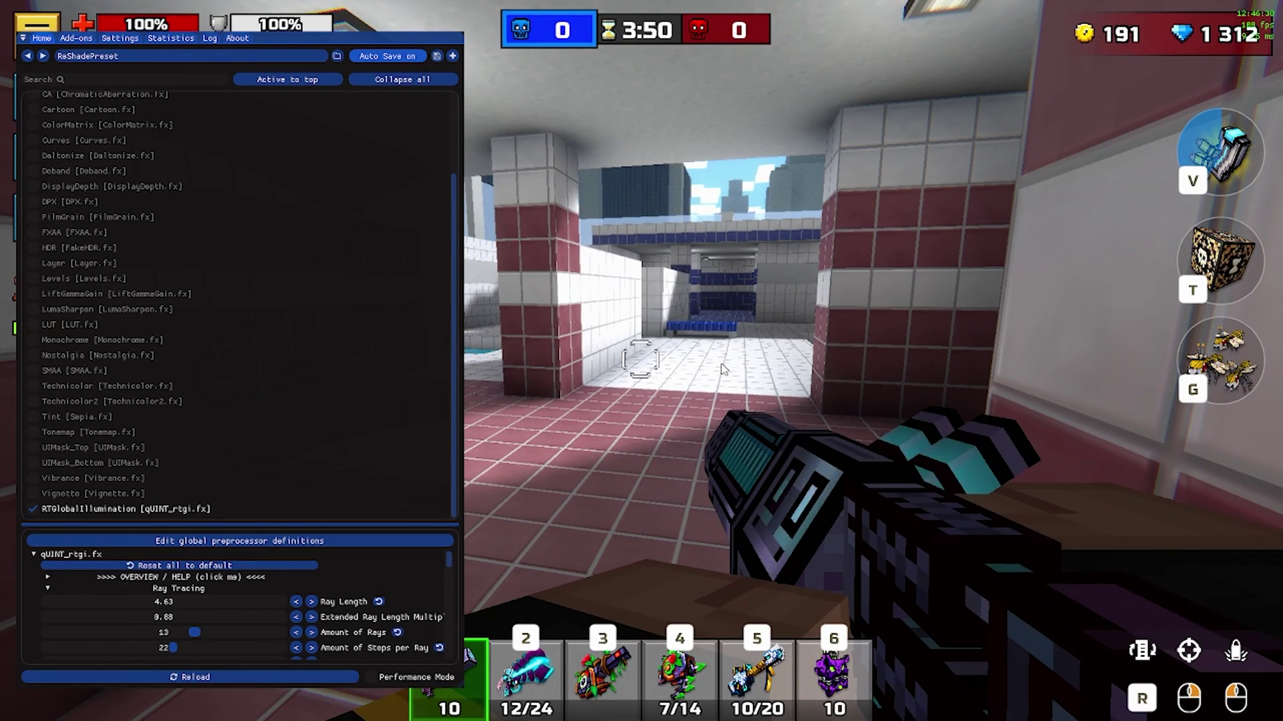
{"action": "left_click", "coordinate": [105, 78]}
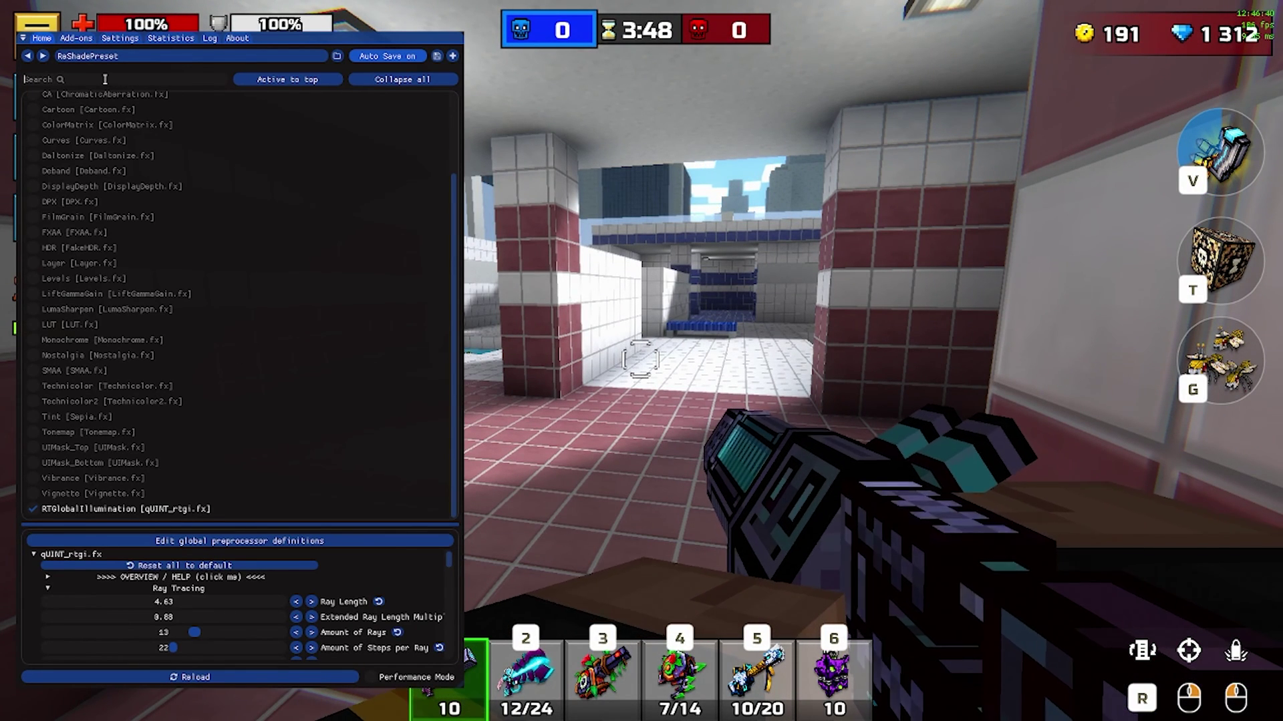
{"action": "type", "text": "di"}
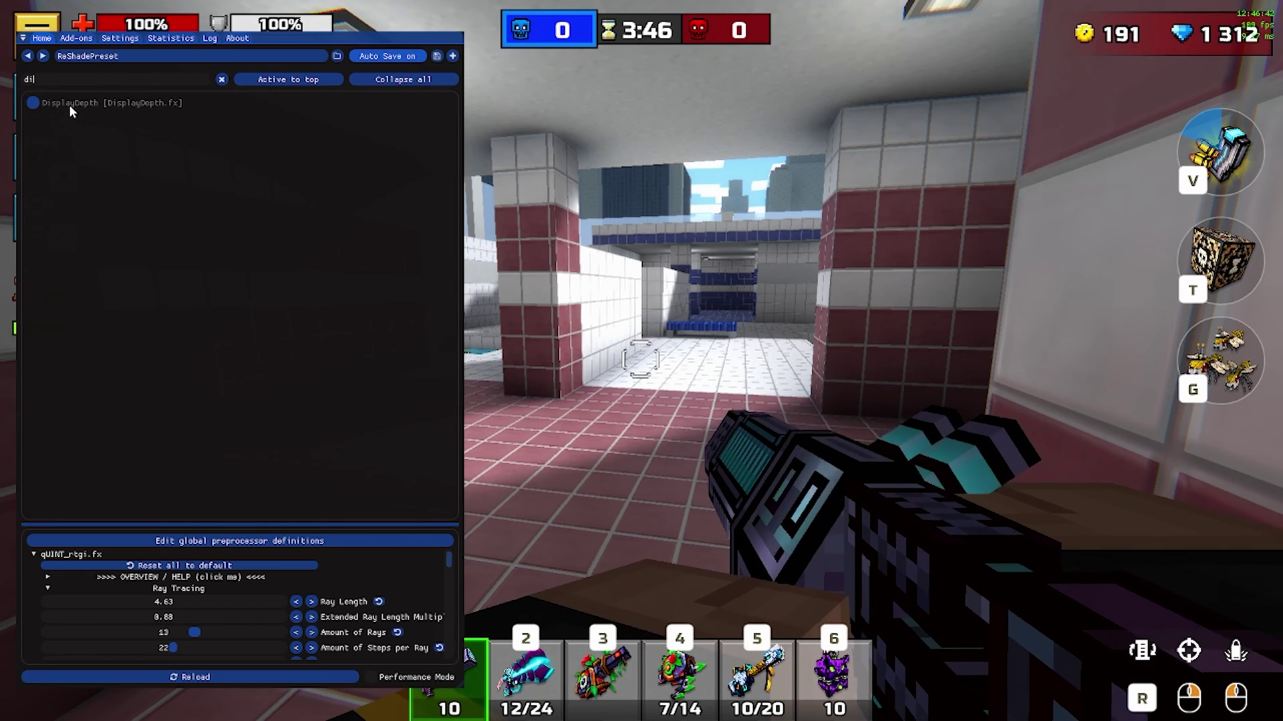
{"action": "left_click", "coordinate": [69, 105]}
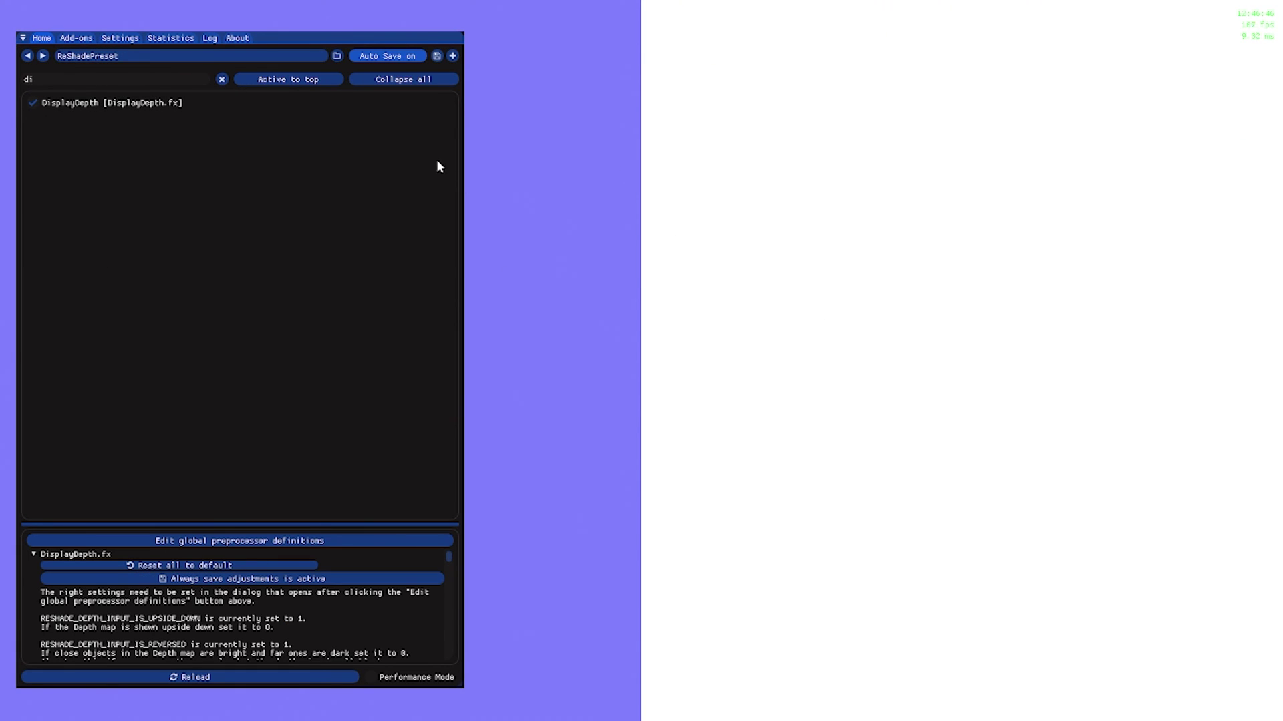
Step: In the Generic Depth add-on, try the listed depth buffers and keep the third 1920x1080 one selected
{"action": "left_click", "coordinate": [72, 38]}
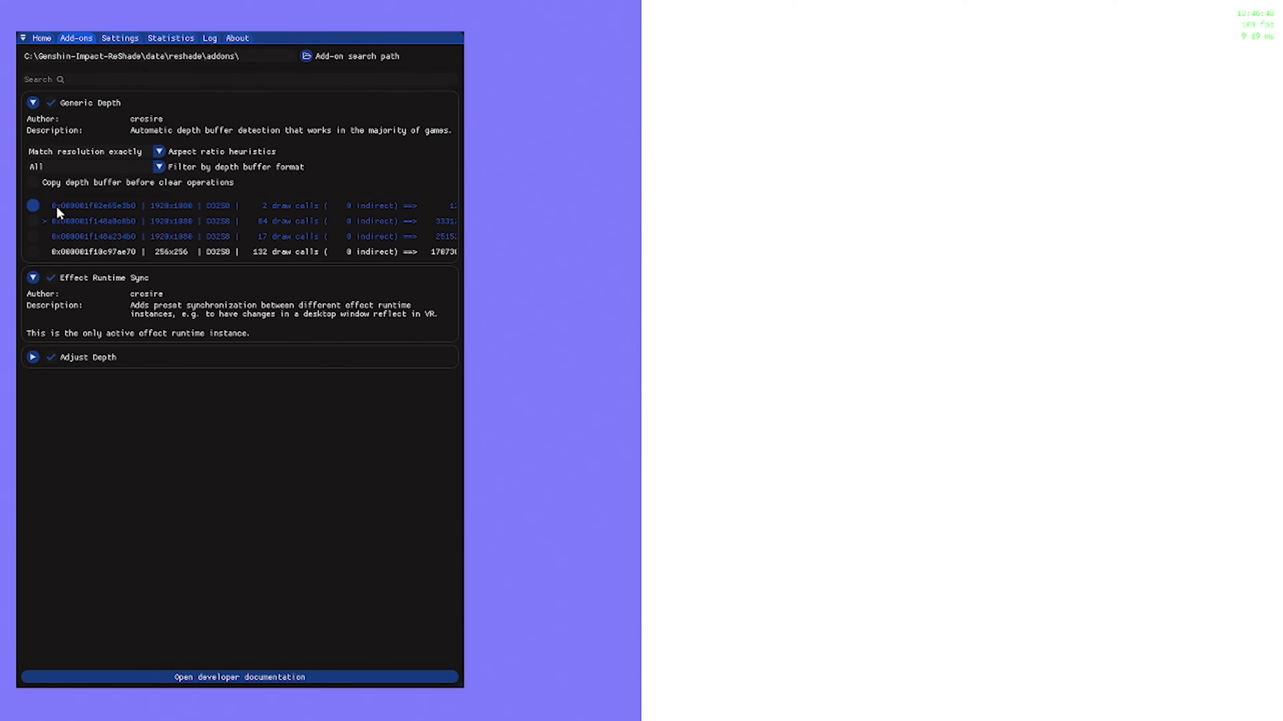
{"action": "left_click", "coordinate": [35, 236]}
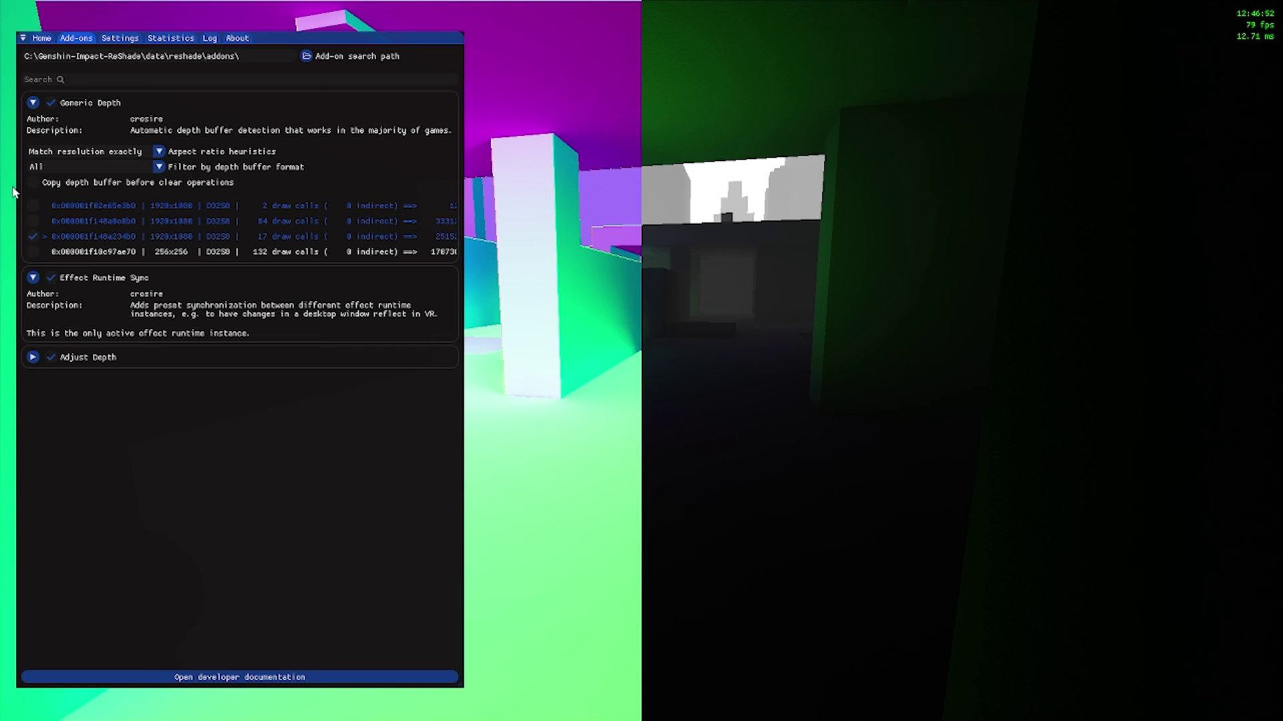
{"action": "left_click", "coordinate": [45, 207]}
{"action": "left_click", "coordinate": [34, 221]}
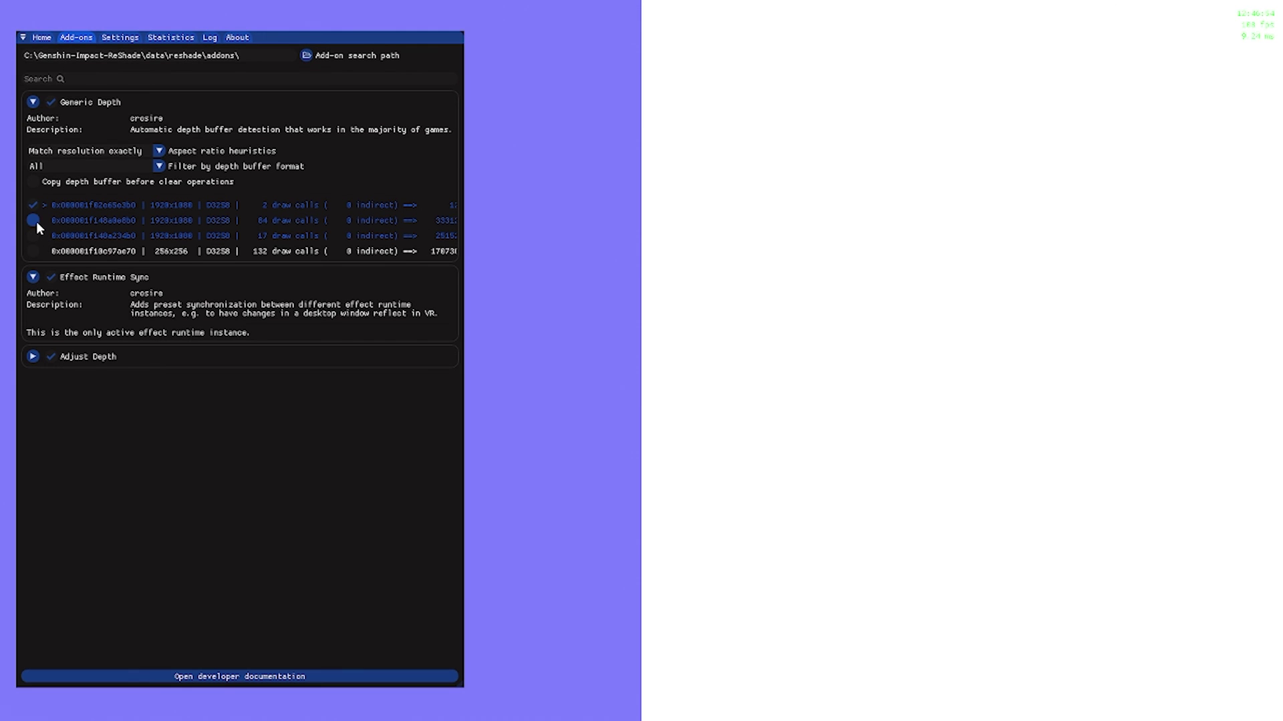
{"action": "left_click", "coordinate": [35, 236]}
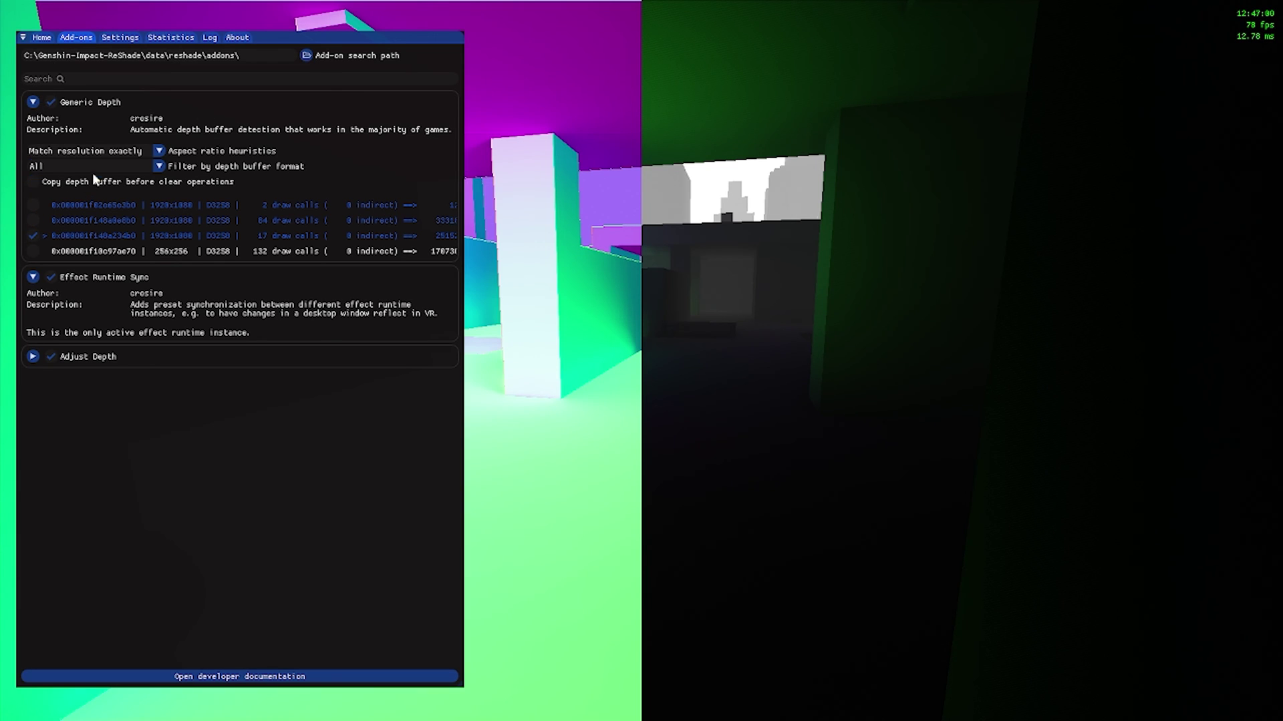
Step: Turn off the DisplayDepth effect in the effects list and close the ReShade overlay to resume the match
{"action": "left_click", "coordinate": [42, 38]}
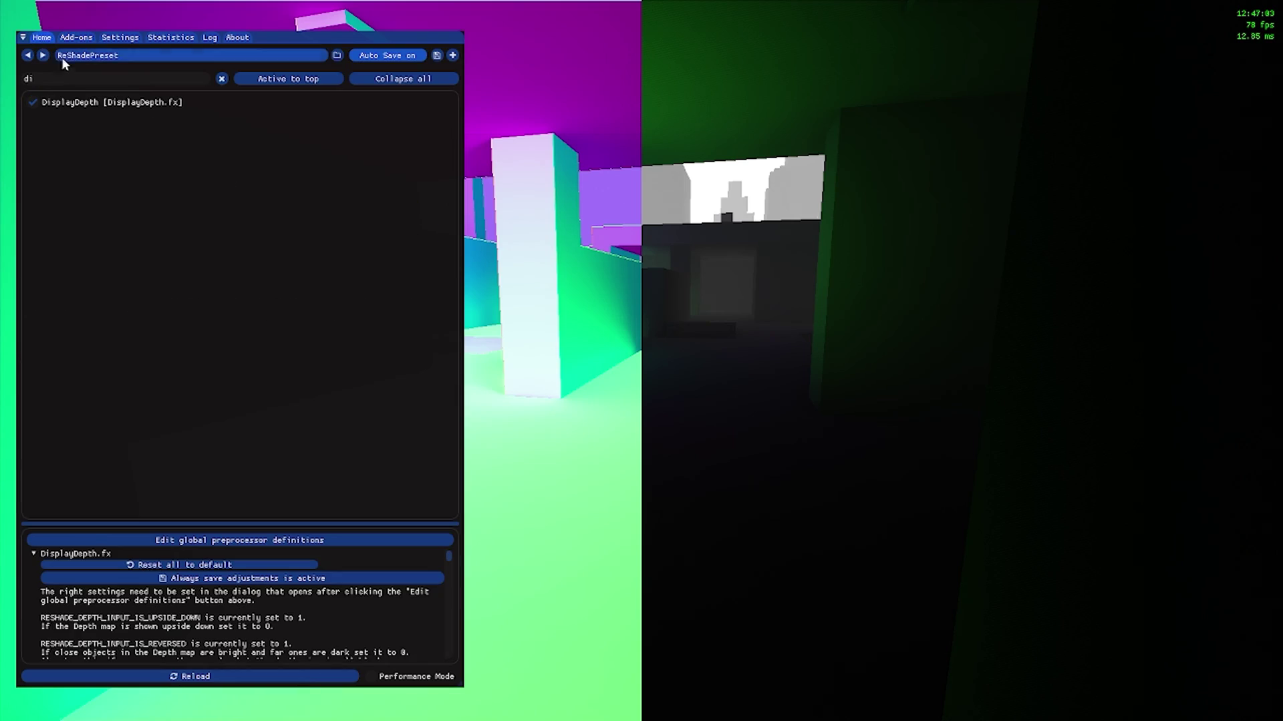
{"action": "left_click", "coordinate": [74, 102]}
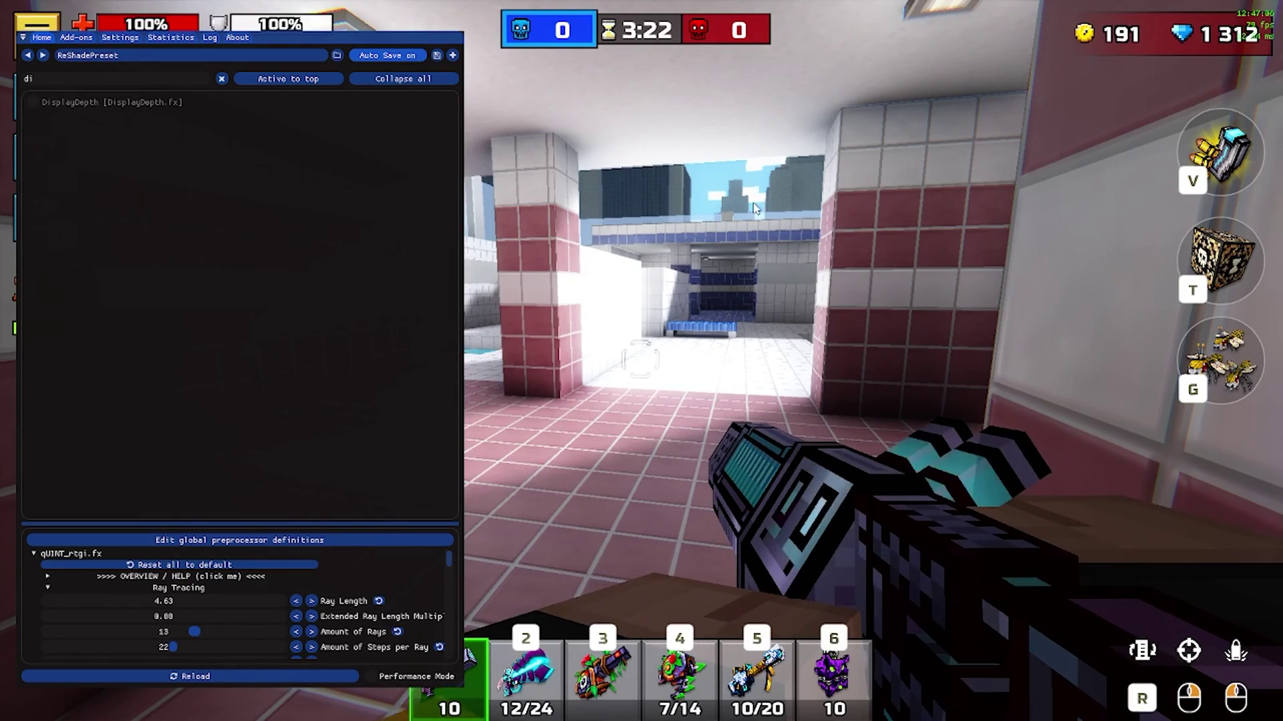
{"action": "key", "text": "Home"}
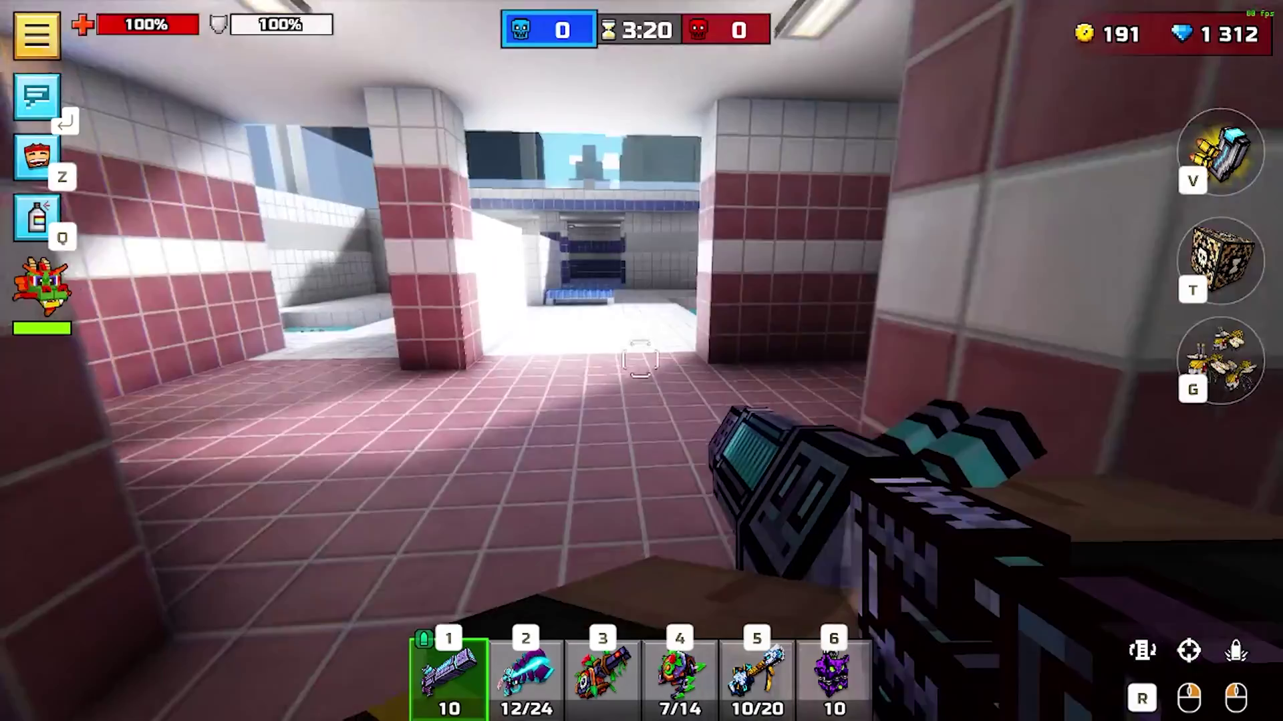
Step: Switch to the weapon in slot 6 and walk around the locker room and pool to examine the ray-traced lighting
{"action": "key", "text": "5"}
{"action": "key", "text": "6"}
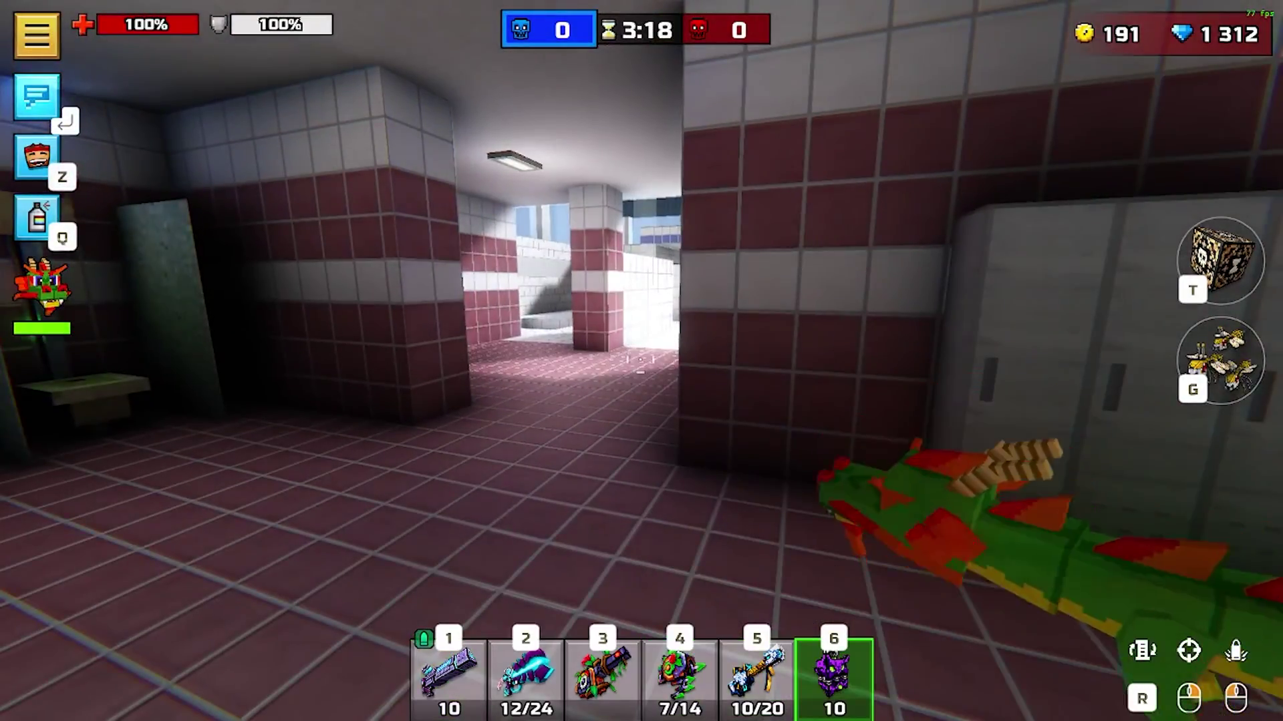
{"action": "key", "text": "w"}
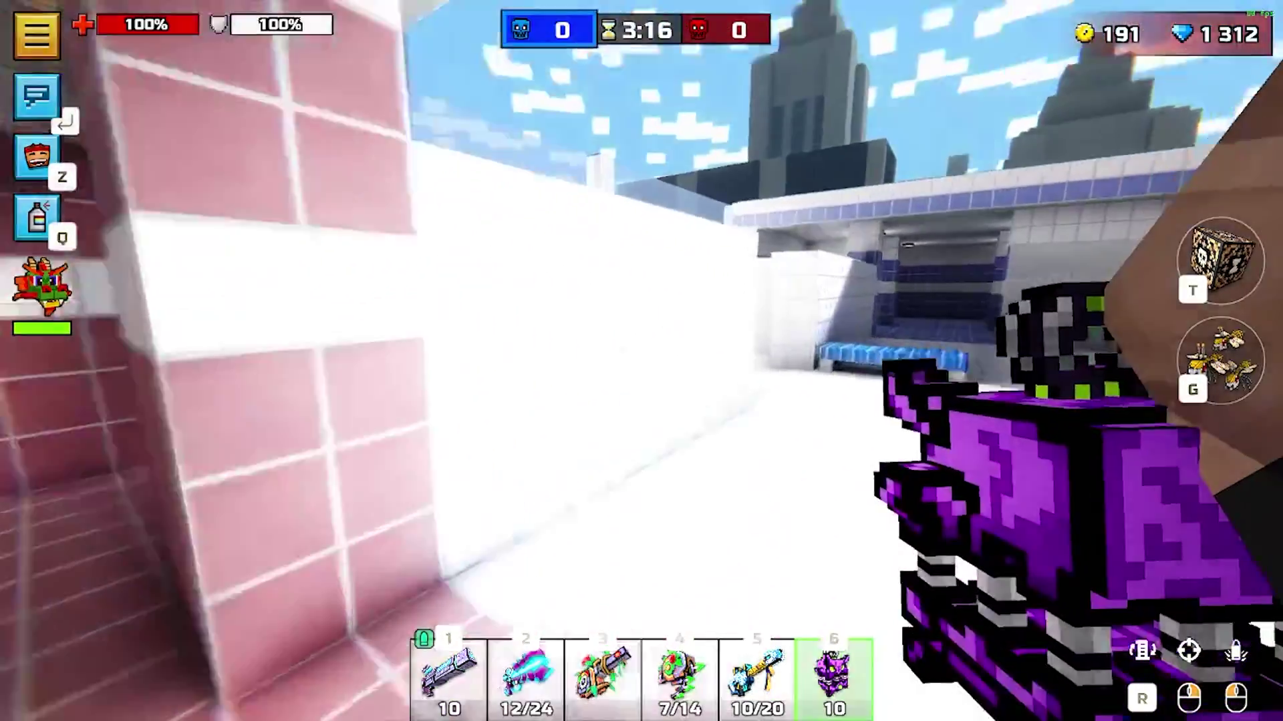
{"action": "key", "text": "w"}
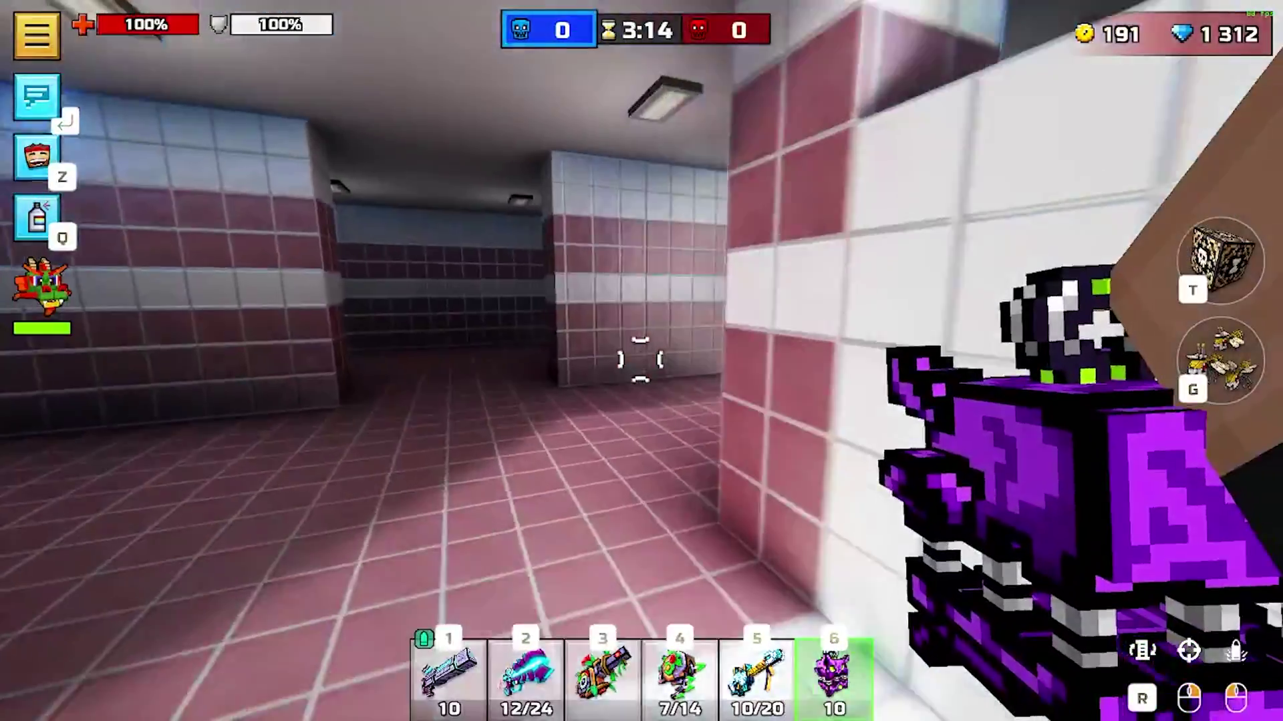
Step: Walk past the lockers into the unlit tiled corridor to examine the ray-traced shadows and darkness there
{"action": "key", "text": "w"}
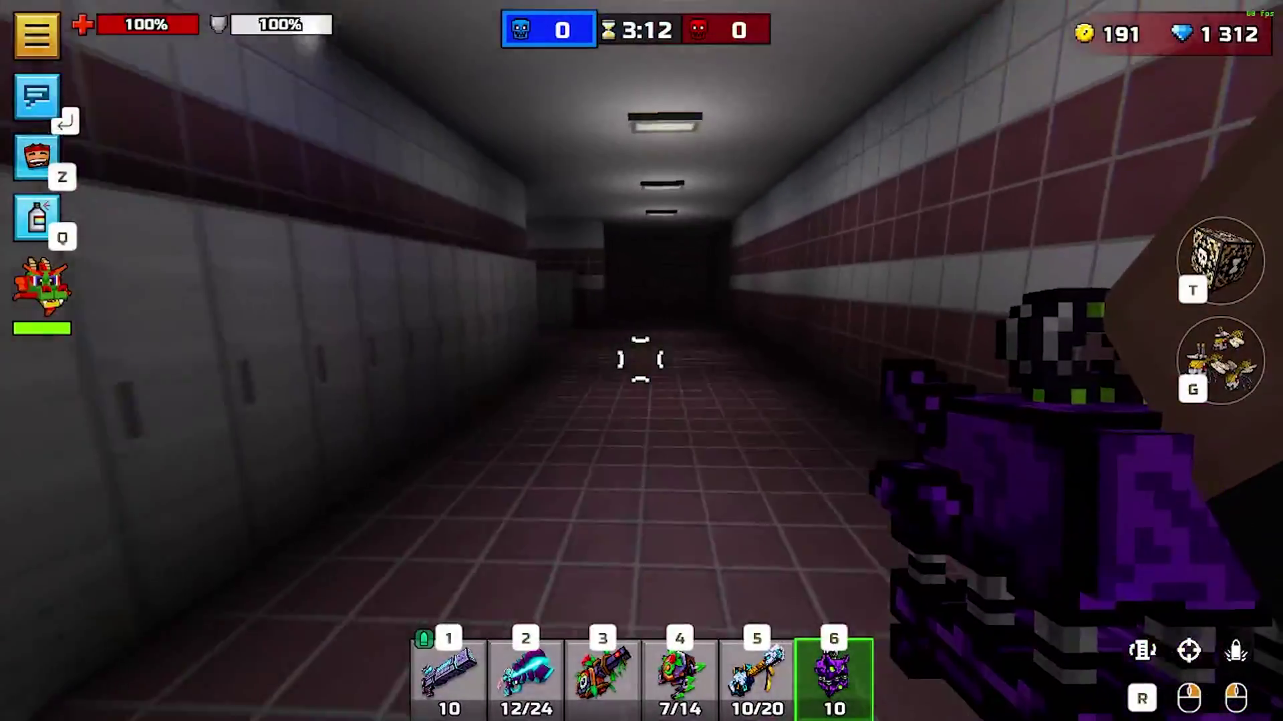
{"action": "key", "text": "w"}
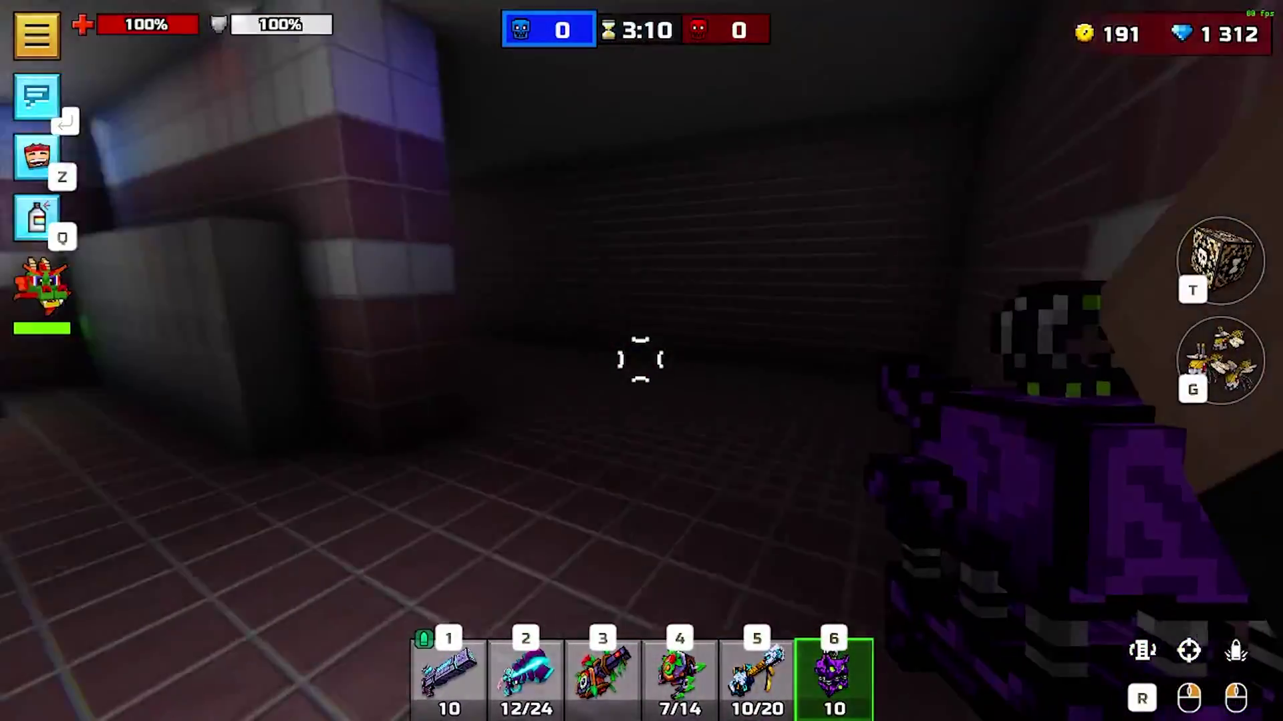
{"action": "key", "text": "w"}
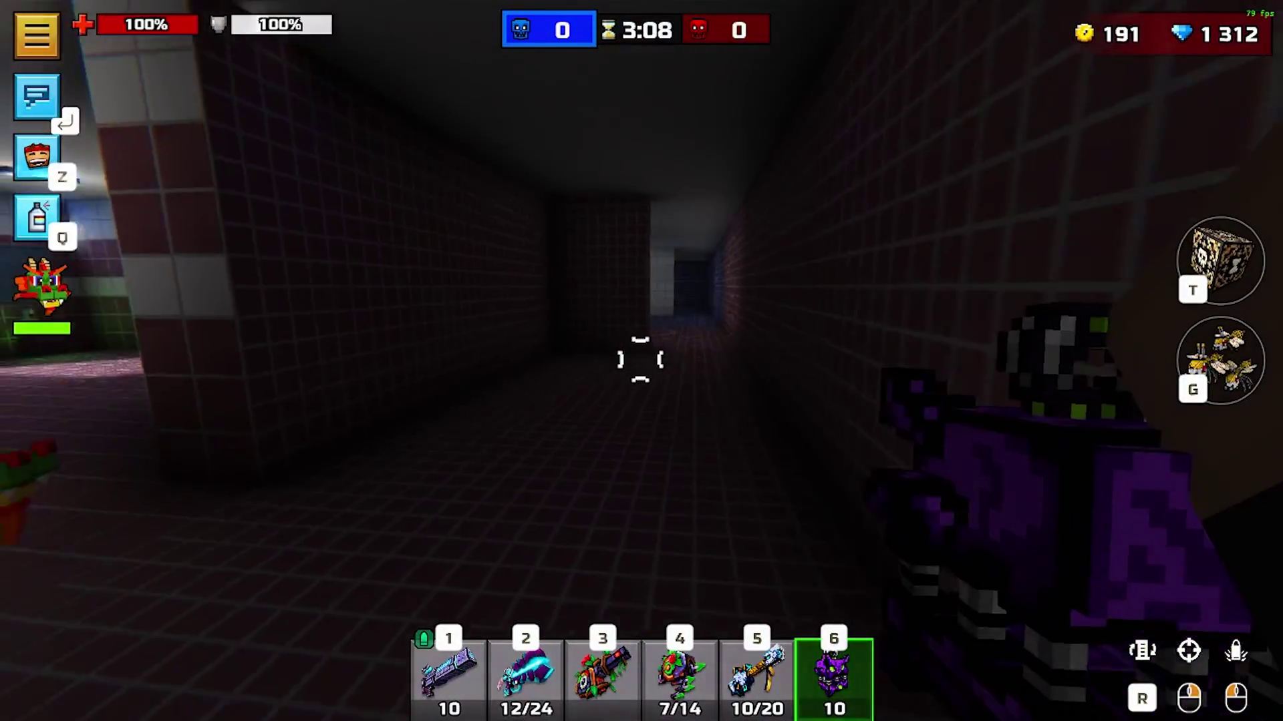
{"action": "key", "text": "w"}
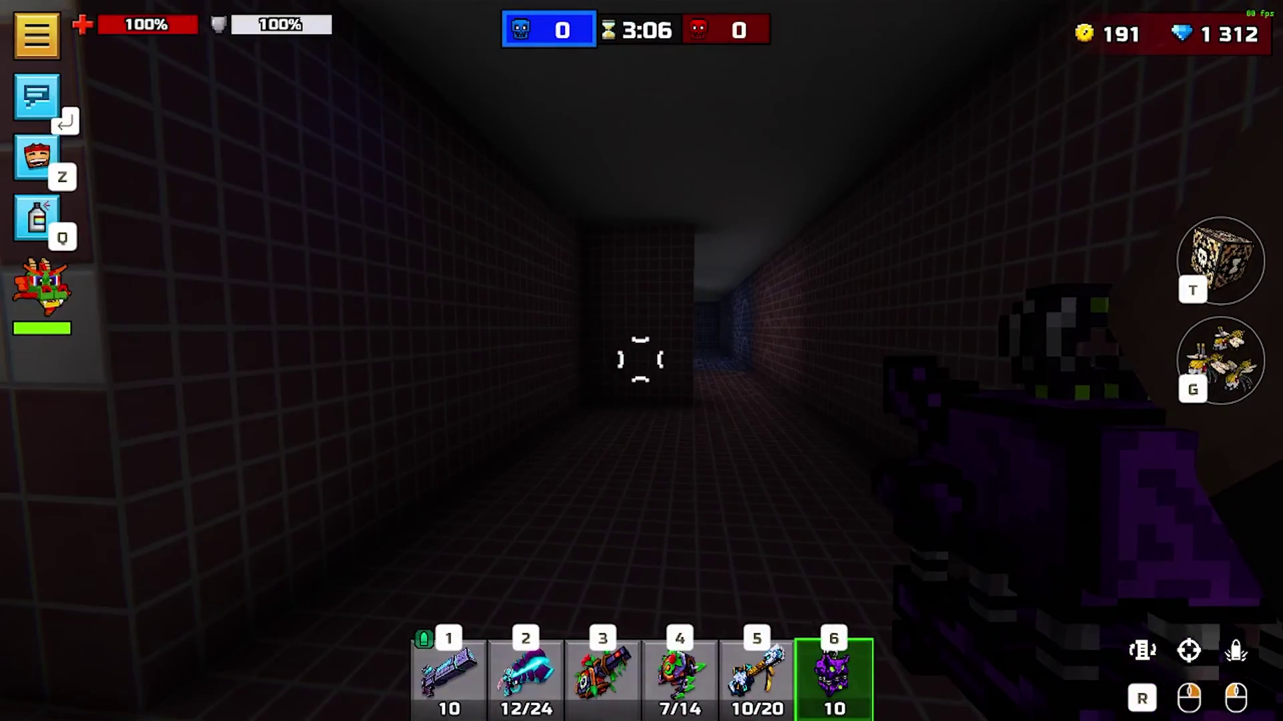
{"action": "key", "text": "w"}
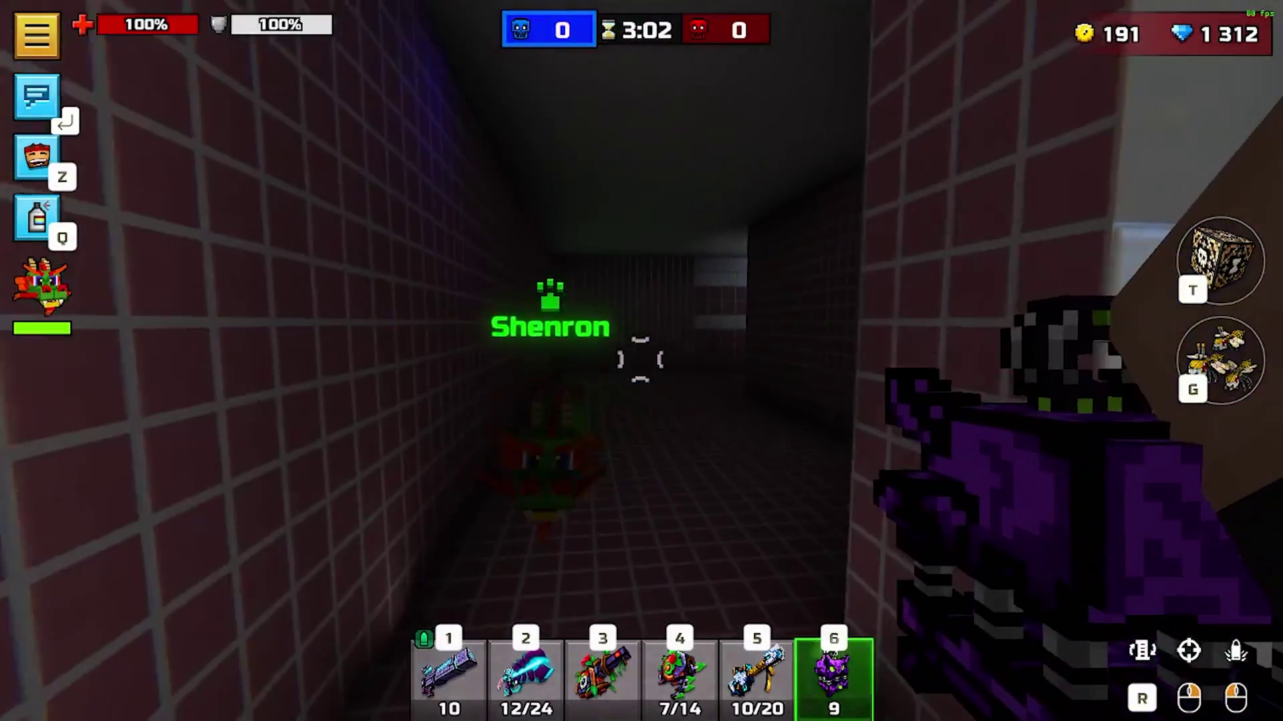
Step: Fire the slot 6 weapon in the dark corridor to examine how its explosions light the tiled walls
{"action": "left_click", "coordinate": [640, 359]}
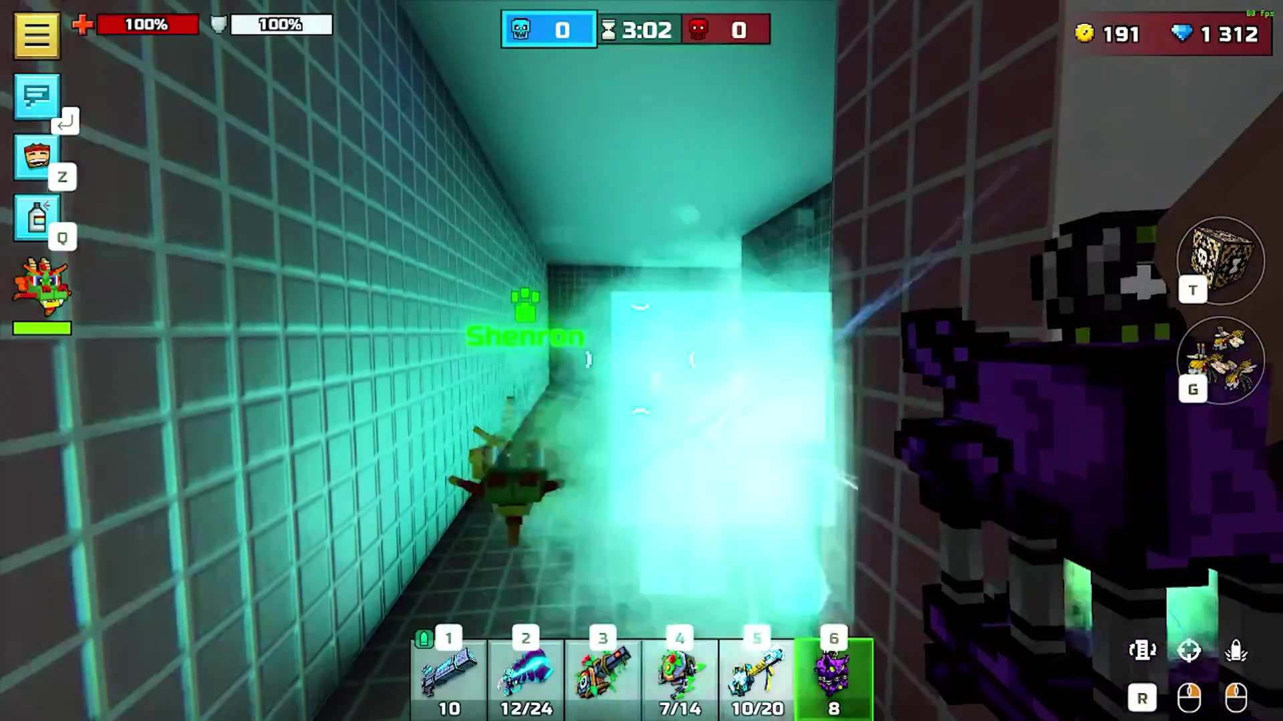
{"action": "key", "text": "w"}
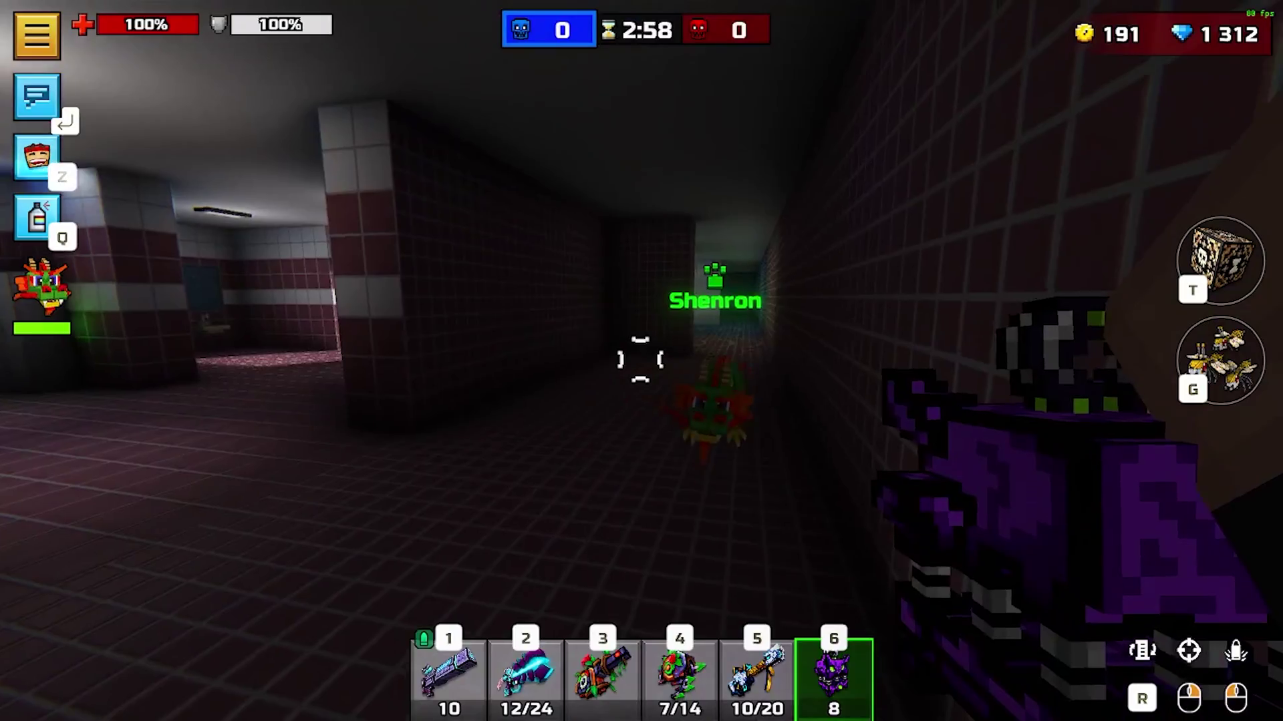
{"action": "left_click", "coordinate": [640, 359]}
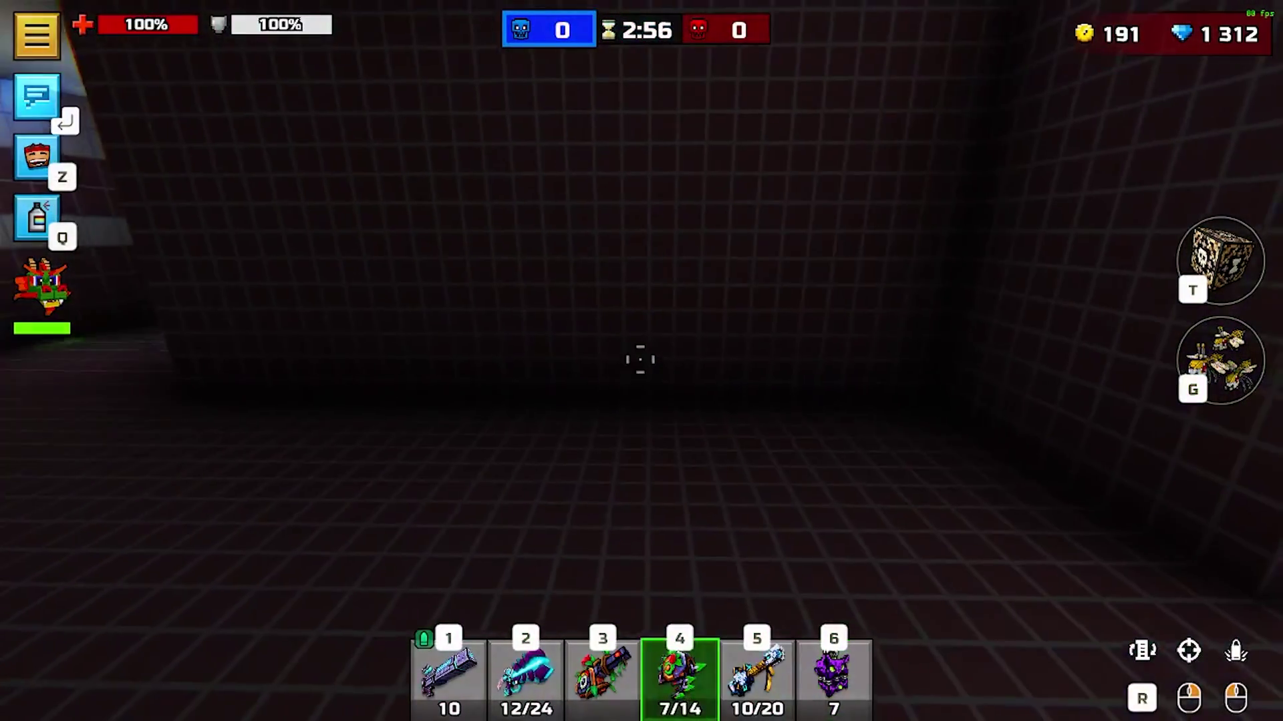
Step: Fire the slot 2 weapon in the dark corridor and walk the locker room with the slot 1 weapon to compare the lighting
{"action": "key", "text": "2"}
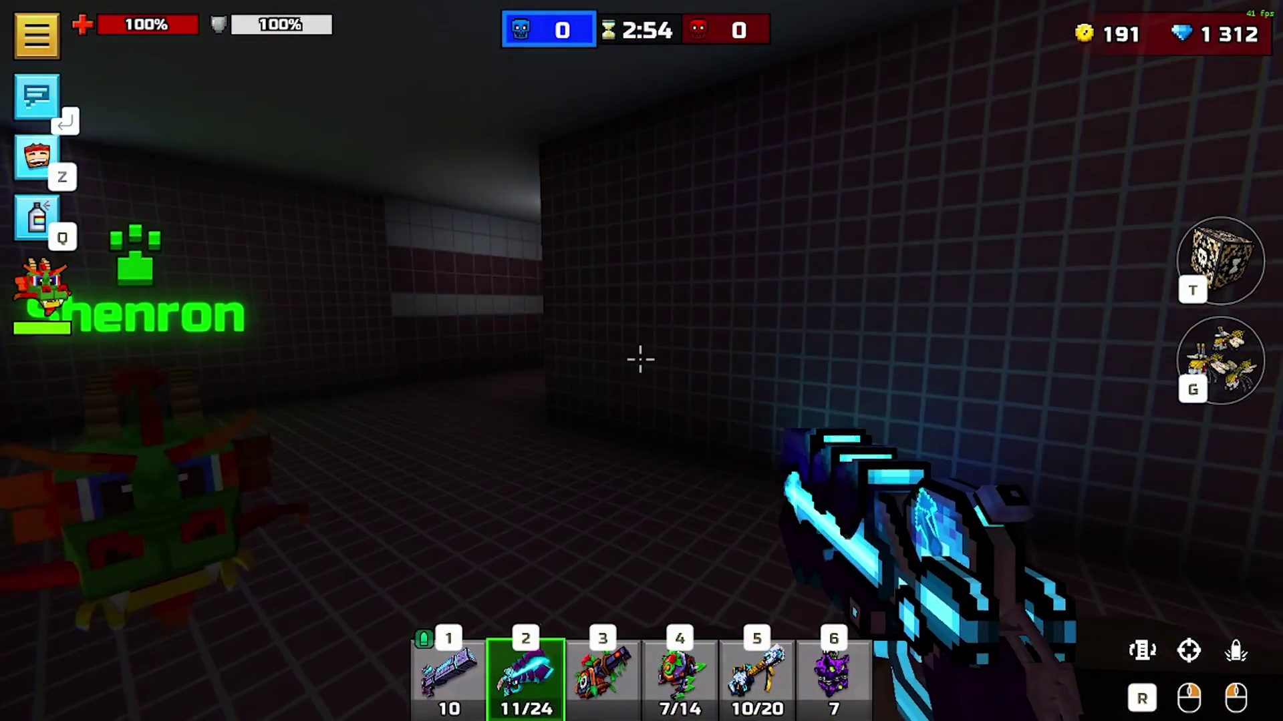
{"action": "left_click", "coordinate": [640, 359]}
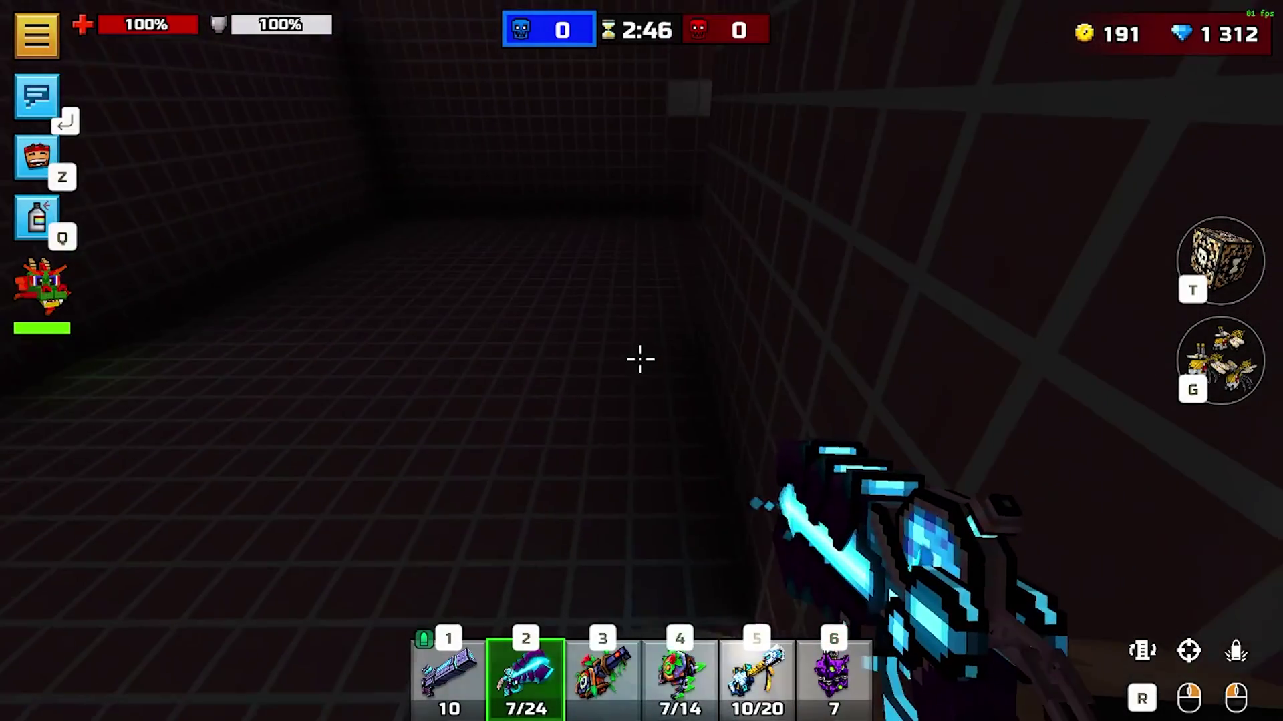
{"action": "key", "text": "1"}
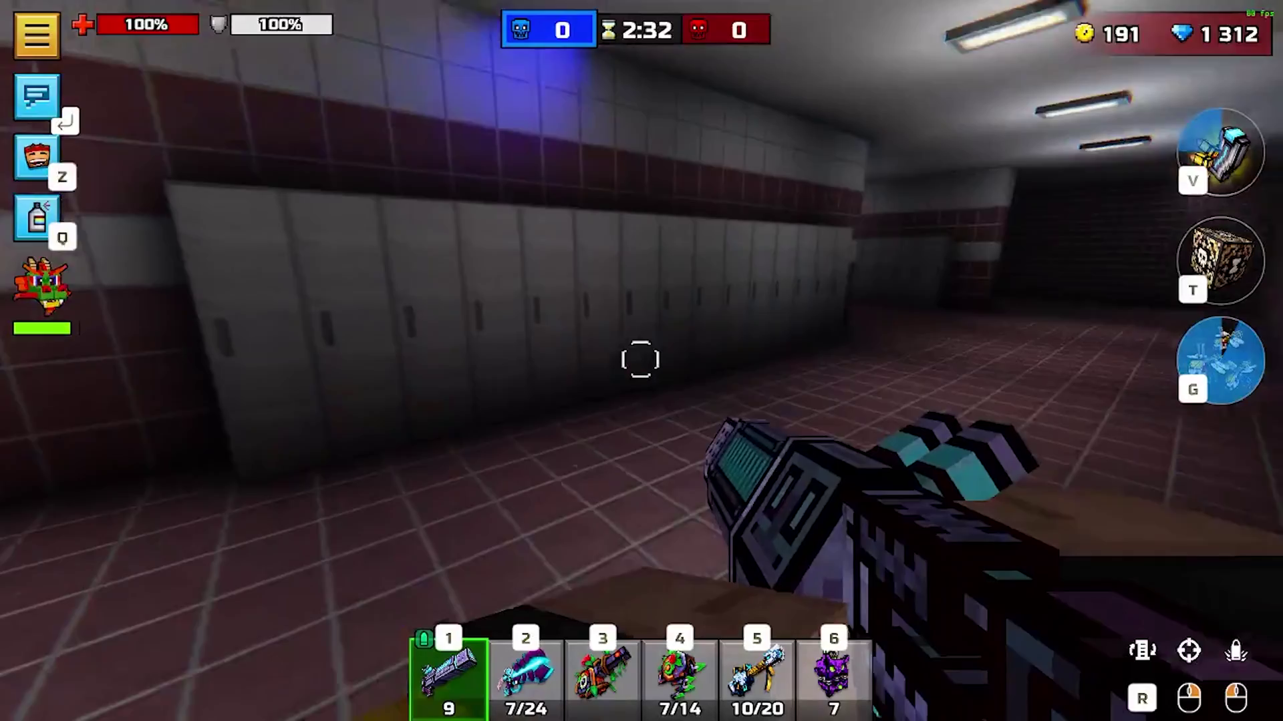
{"action": "key", "text": "w"}
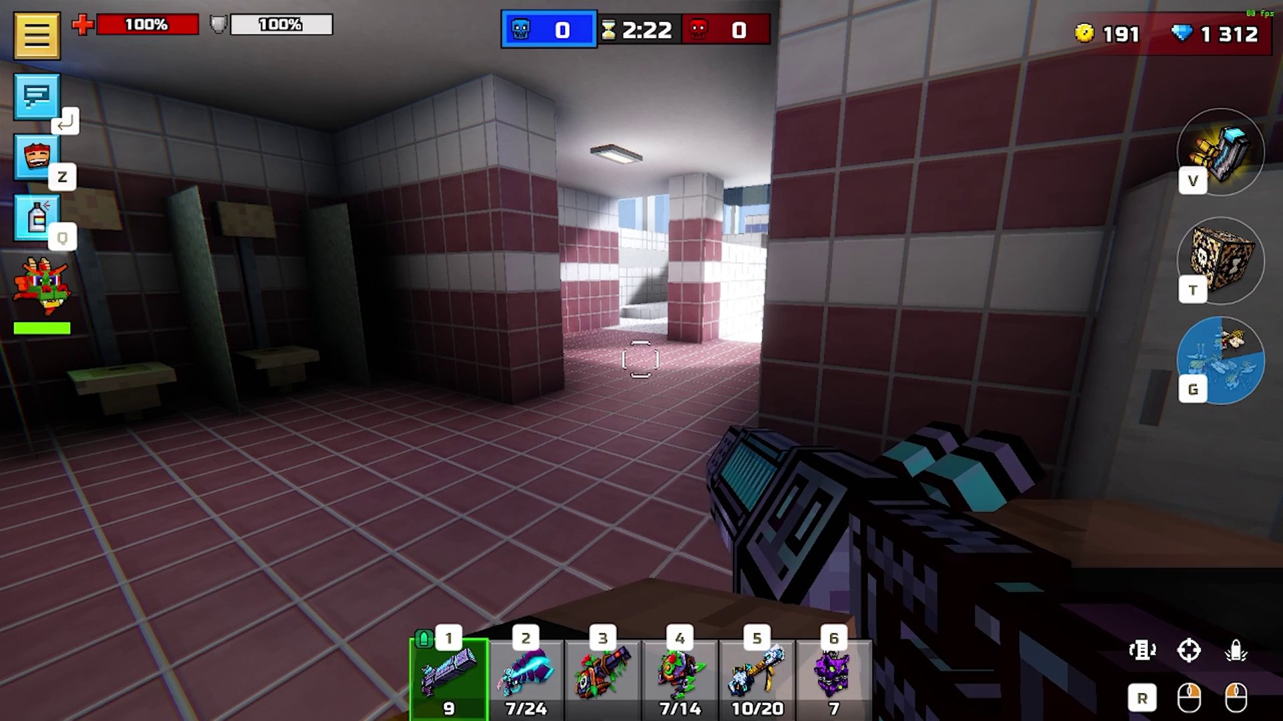
{"action": "key", "text": "w"}
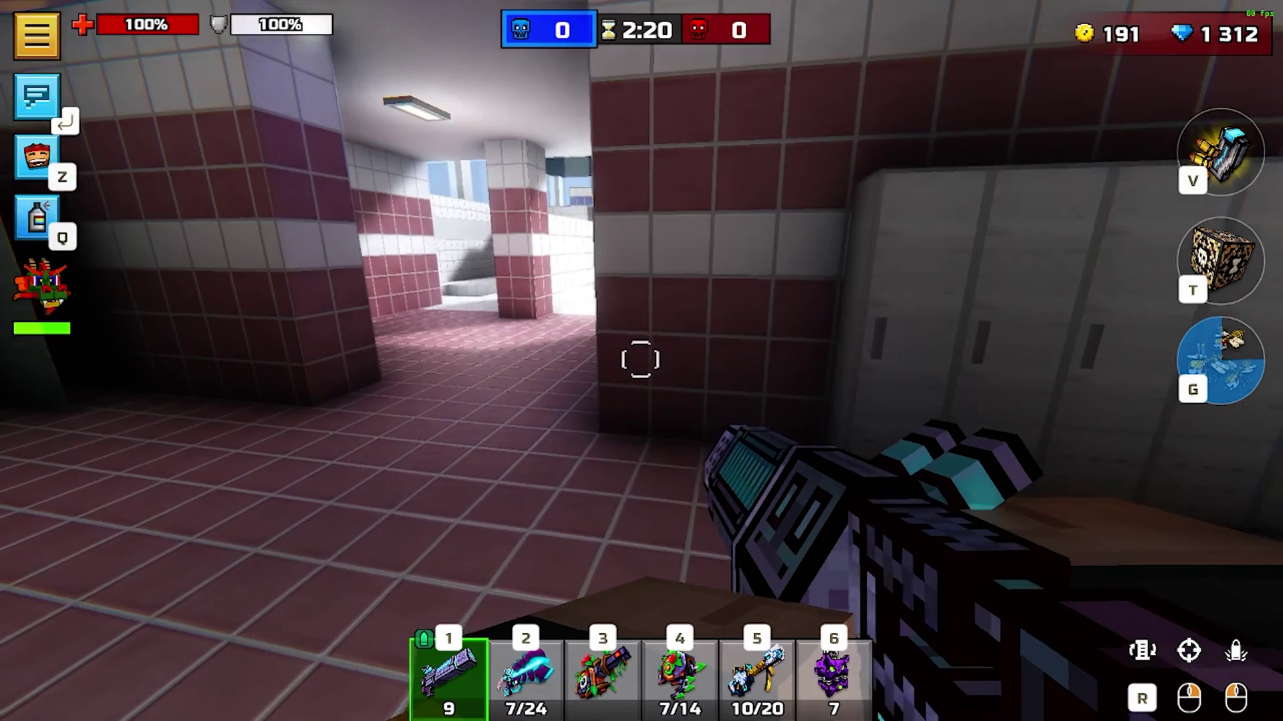